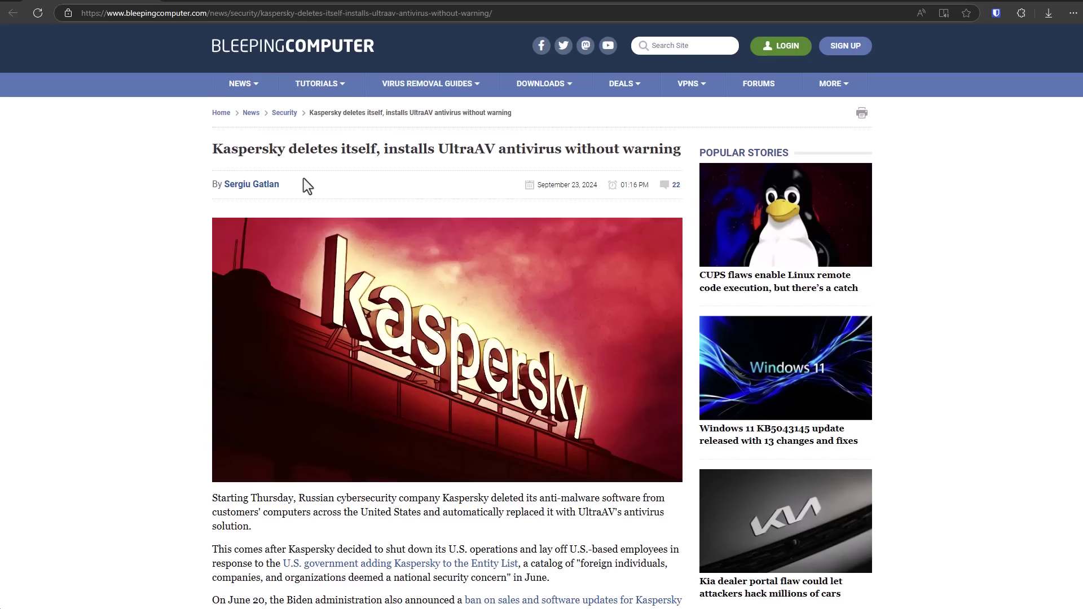
Leave the BleepingComputer article and bring up the UltraAV home window
click(471, 3)
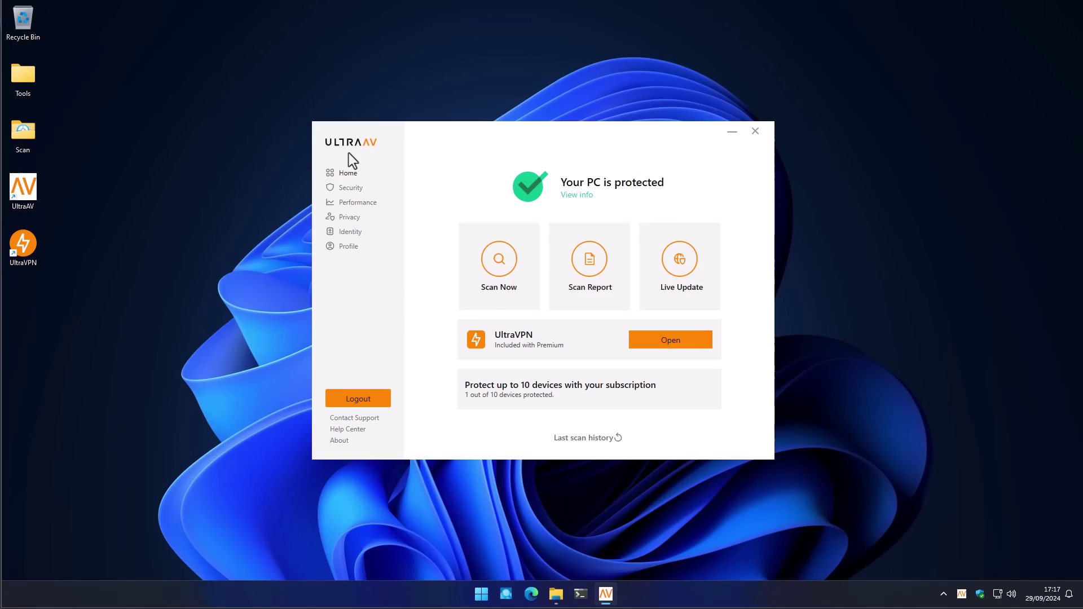
click(345, 191)
click(352, 206)
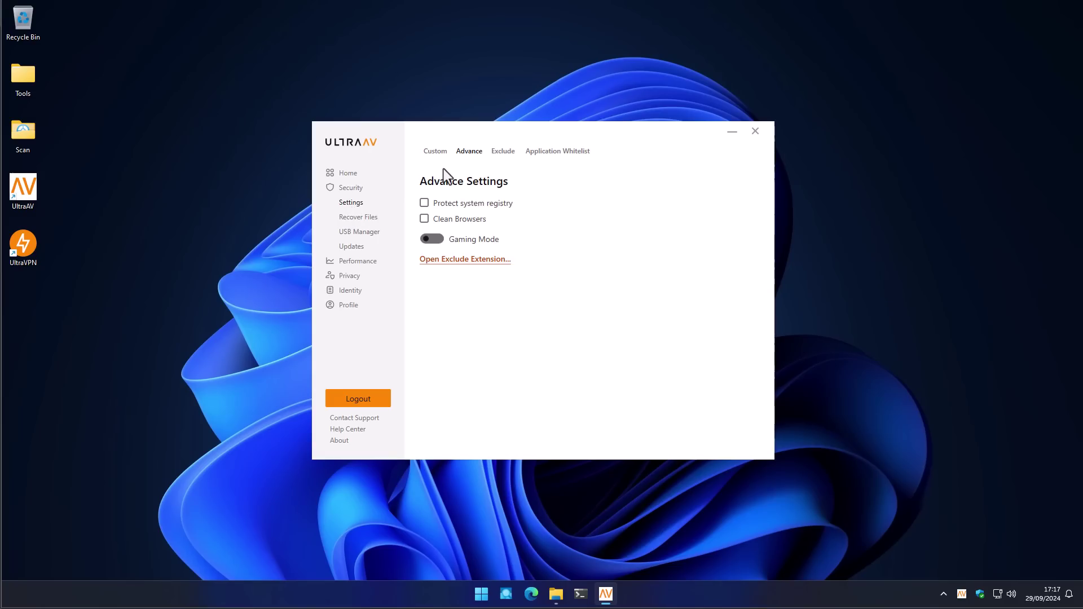
click(347, 172)
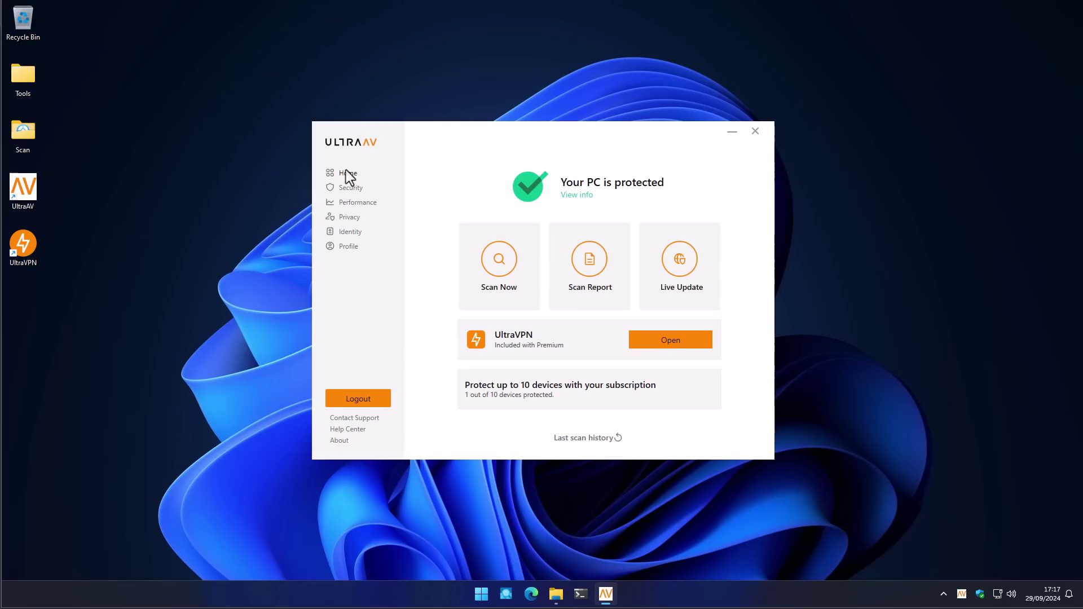
Open AuMainUI's Digital Signatures and widen the signer column to read MAX SECURE SOFTWARE INDIA PRIVATE LIMITED
click(556, 593)
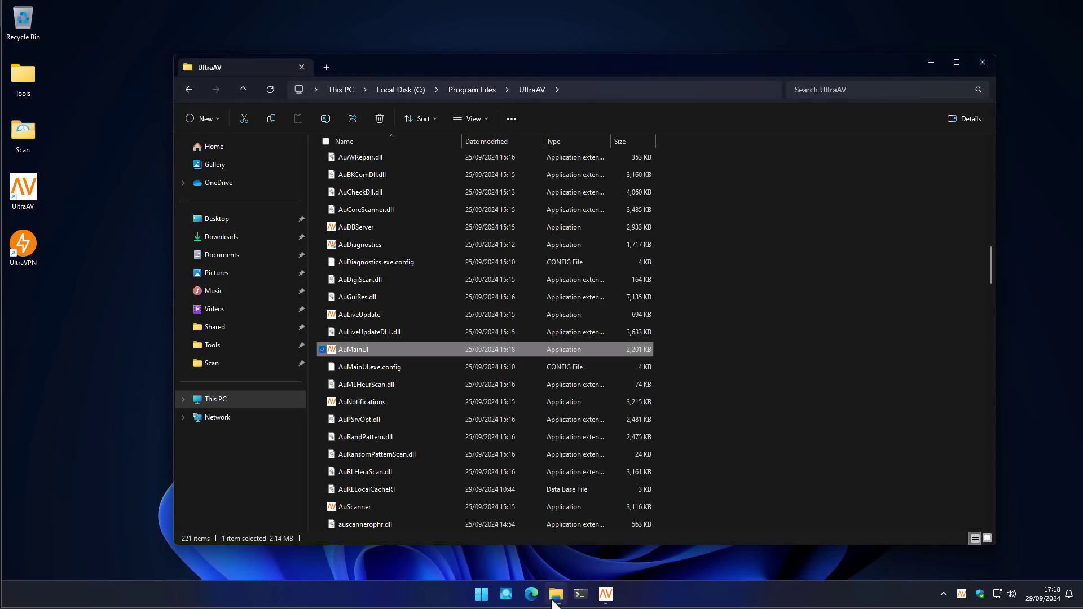
mouse_move(364, 347)
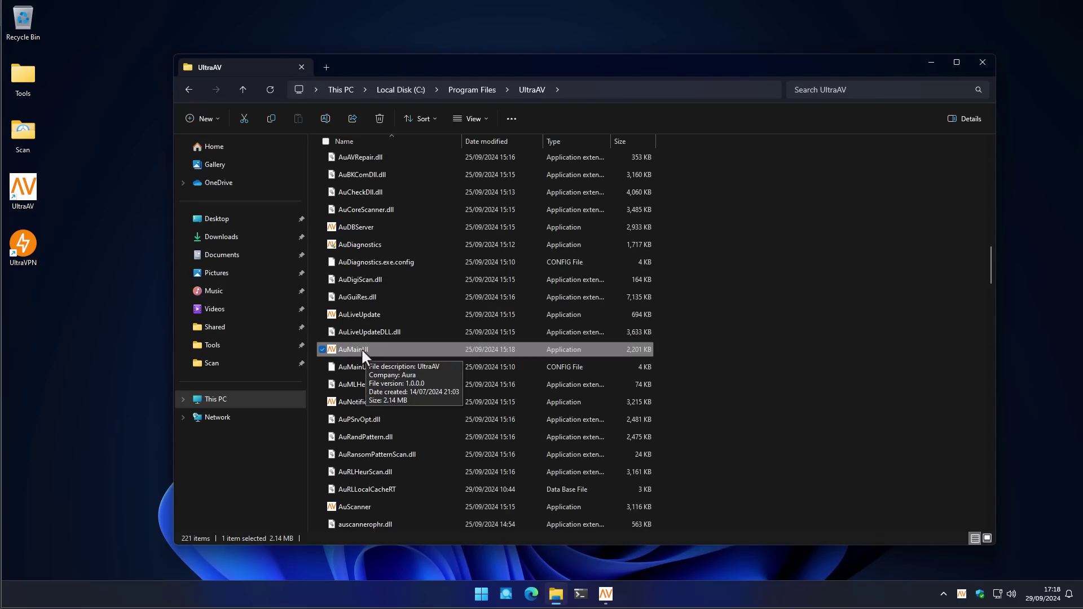
scroll(357, 374, down, 1)
scroll(358, 374, up, 1)
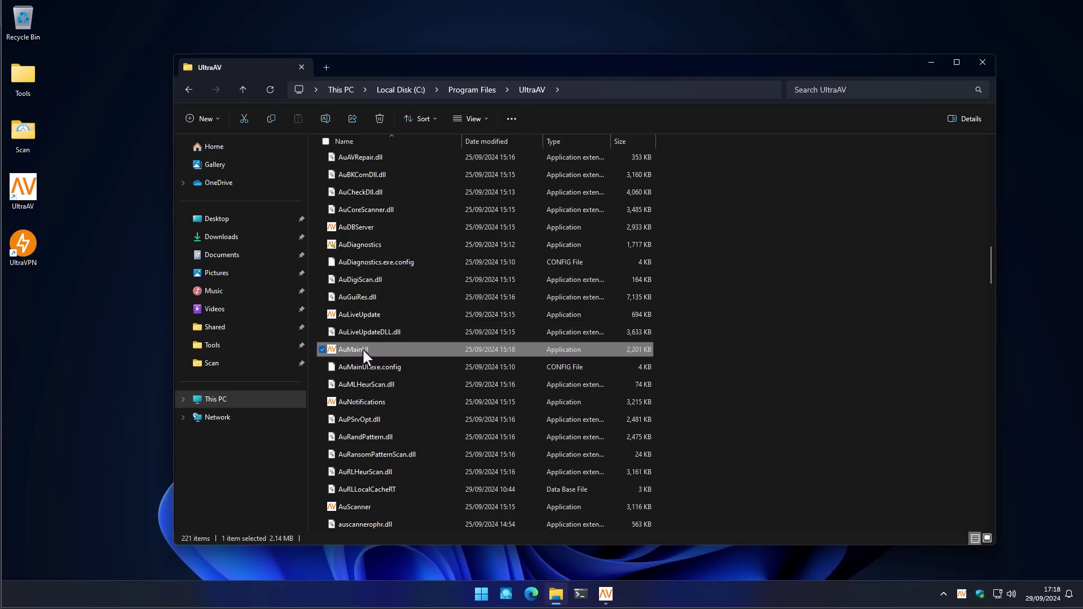
right_click(362, 347)
click(351, 347)
right_click(349, 347)
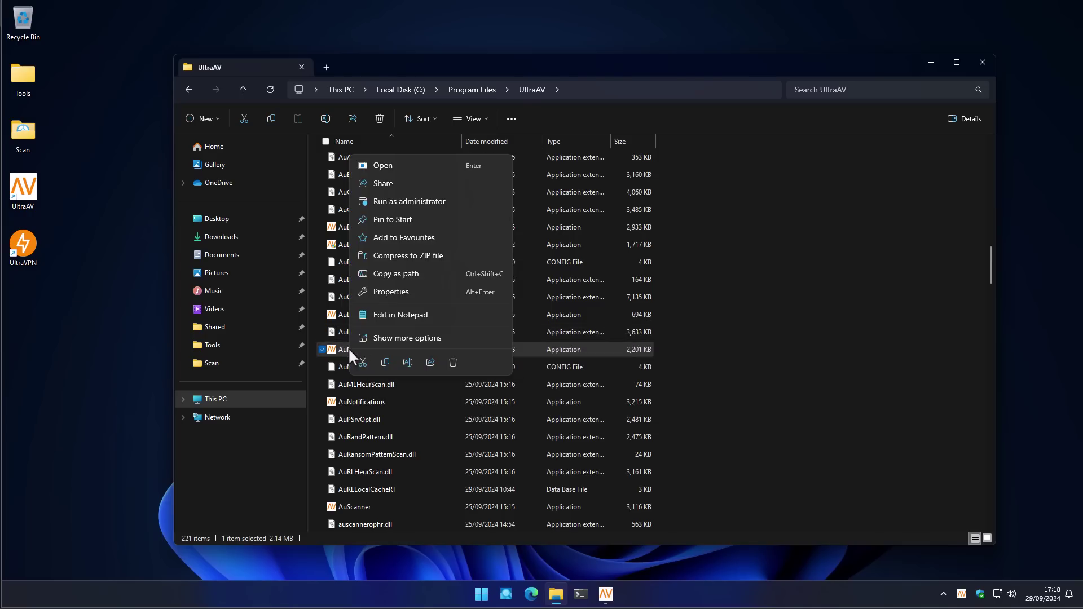
click(392, 289)
click(519, 296)
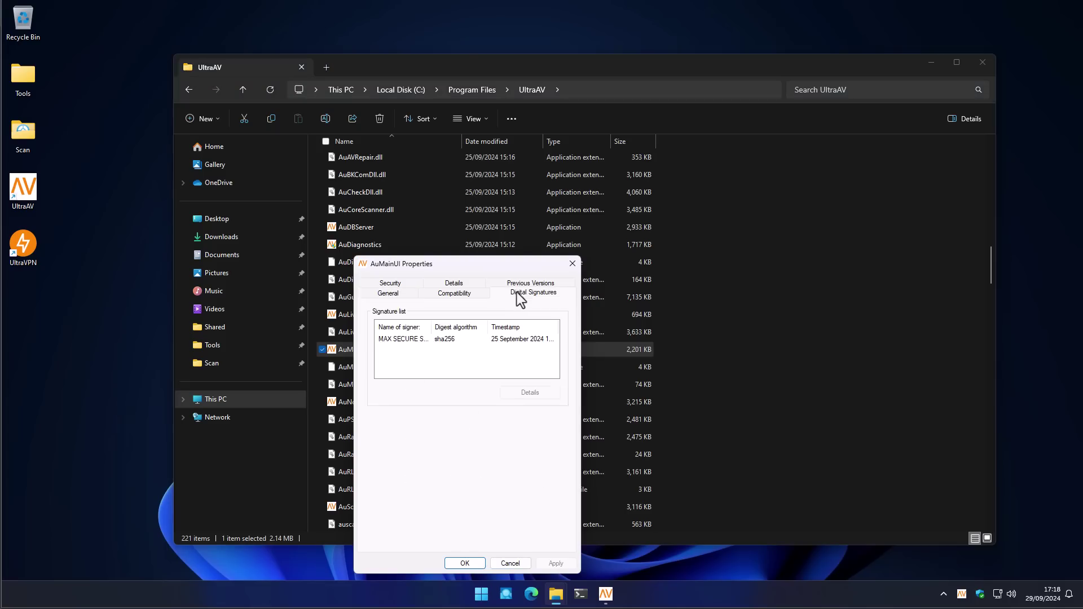
double_click(431, 326)
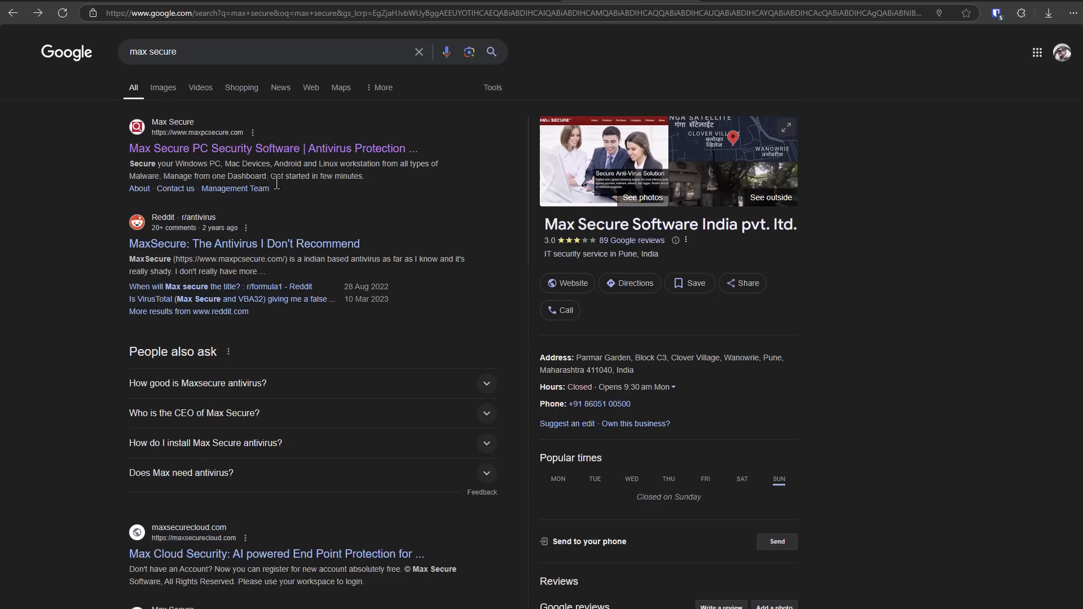
Open the 'Max Secure PC Security Software | Antivirus Protection' search result
click(301, 149)
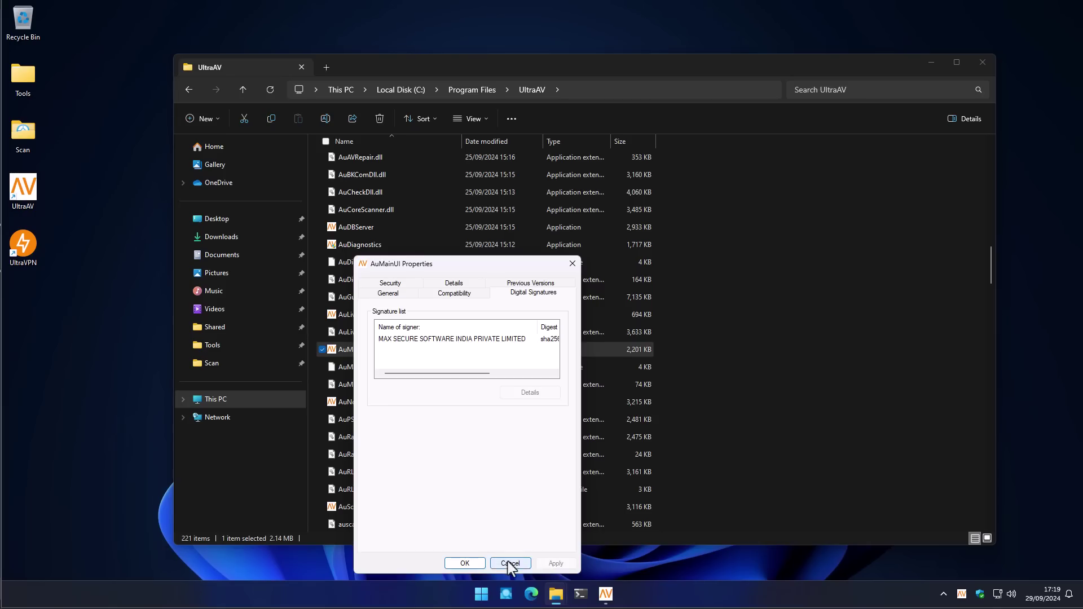
Close the AuMainUI Properties dialog with Cancel, back to the UltraAV folder
click(510, 563)
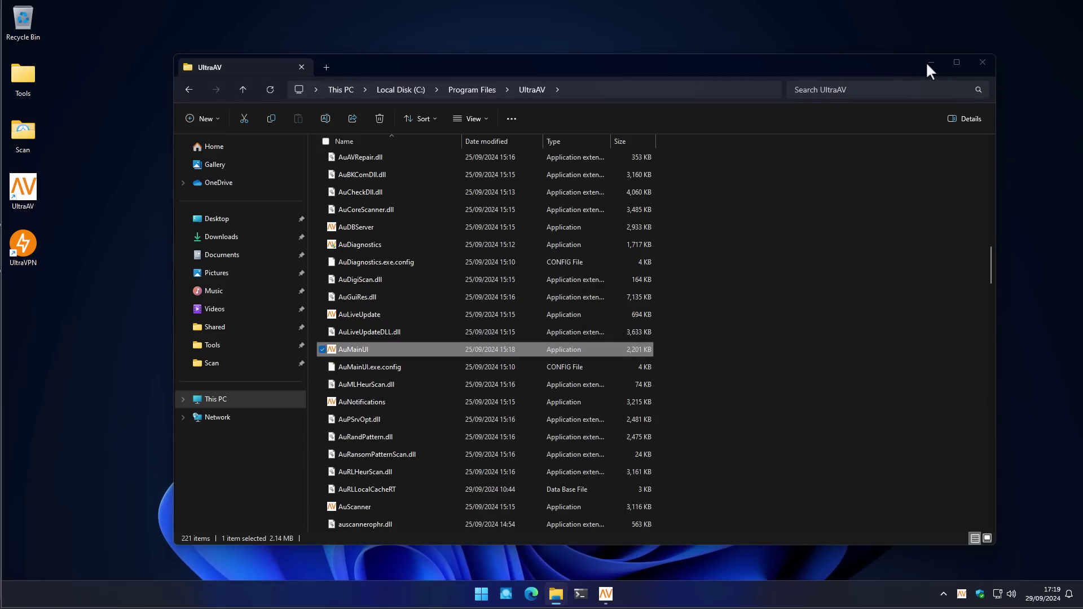
Close UltraAV and relaunch it from its desktop icon
click(606, 593)
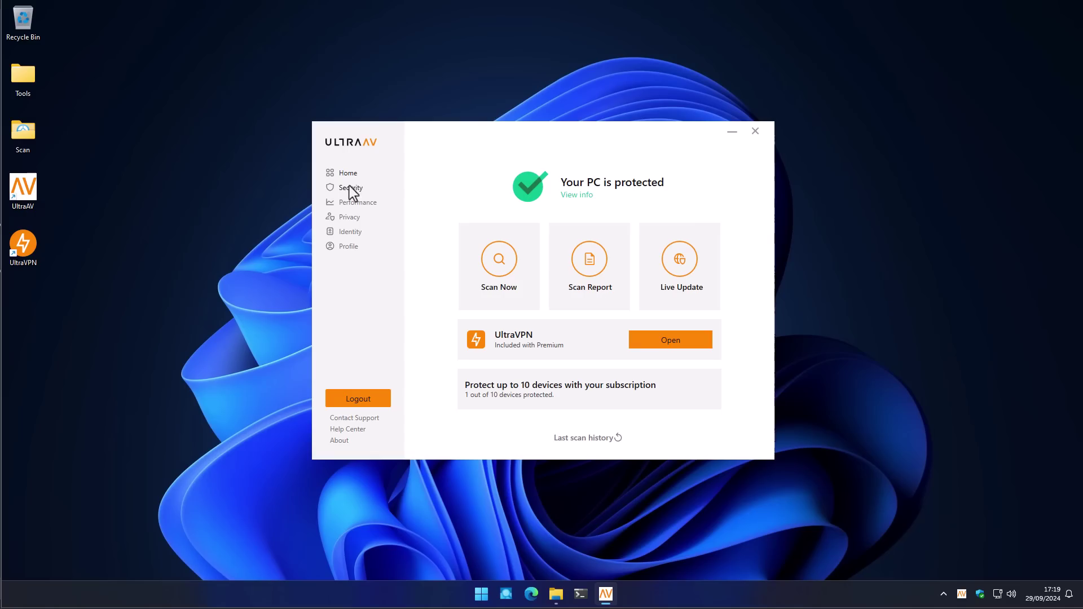
click(757, 132)
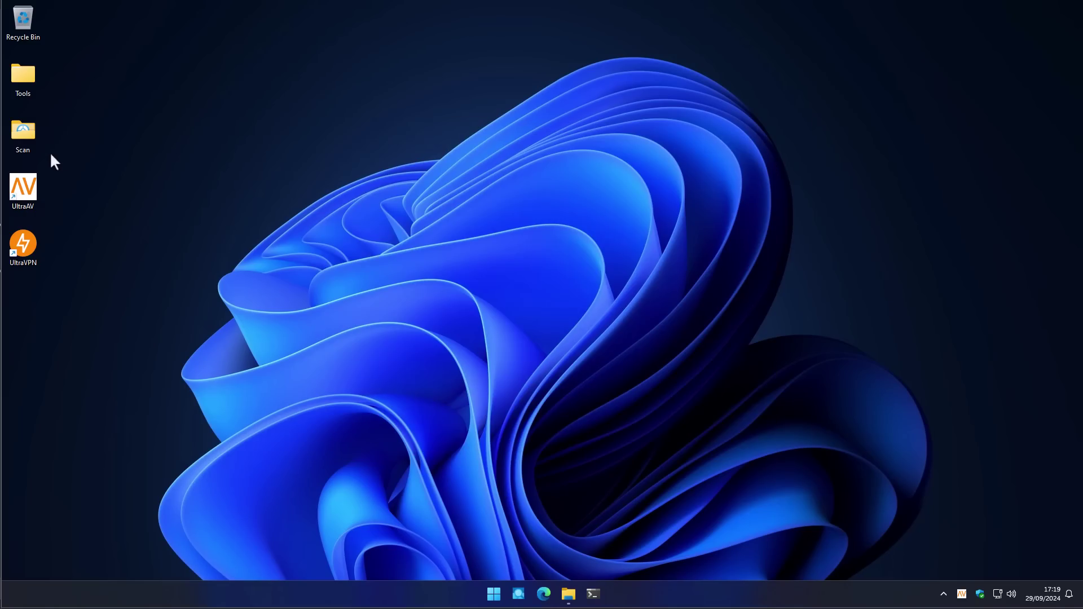
double_click(26, 194)
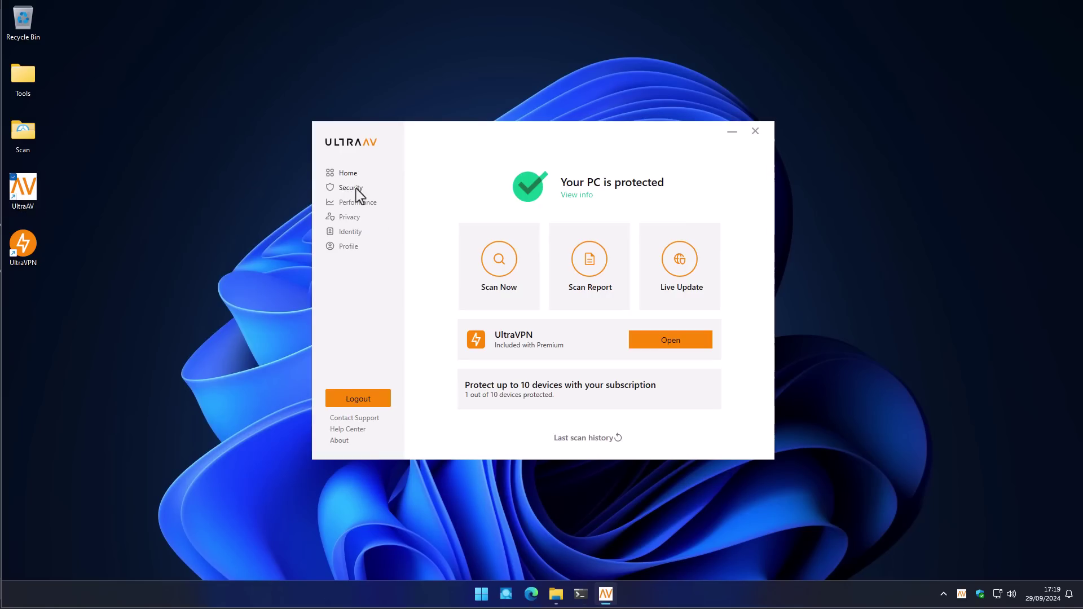
Browse Security > Settings > Advance, then open the Coming Soon Identity Protection page
click(352, 188)
click(351, 204)
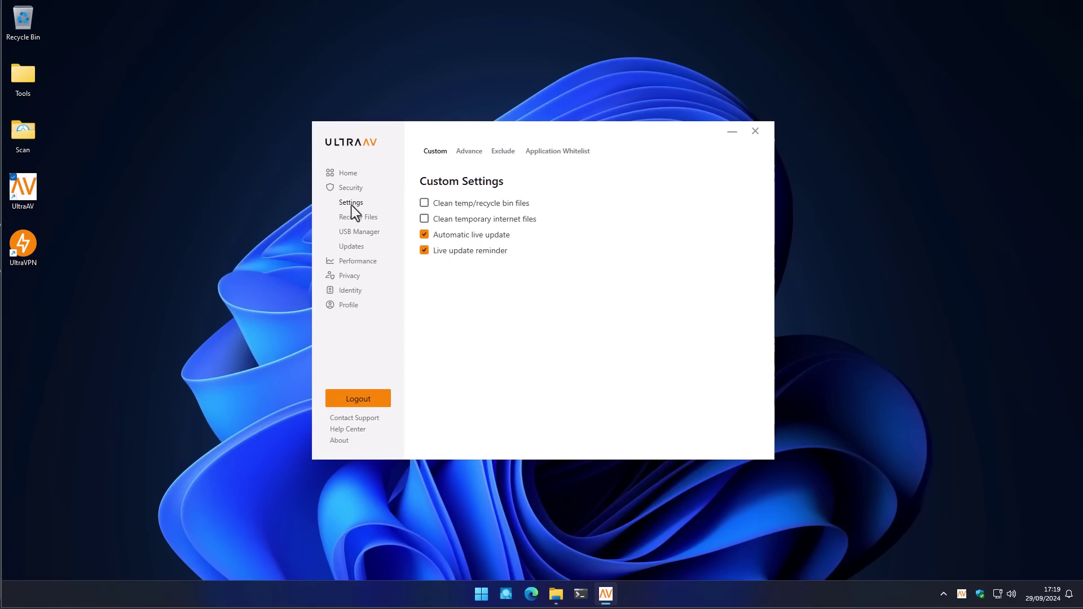
click(473, 154)
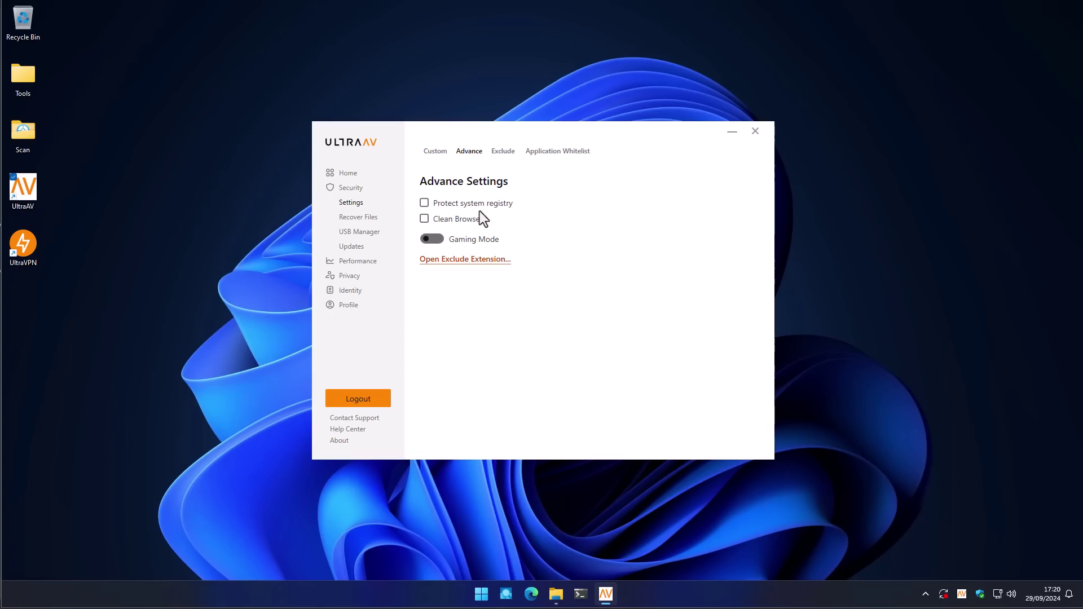
click(347, 233)
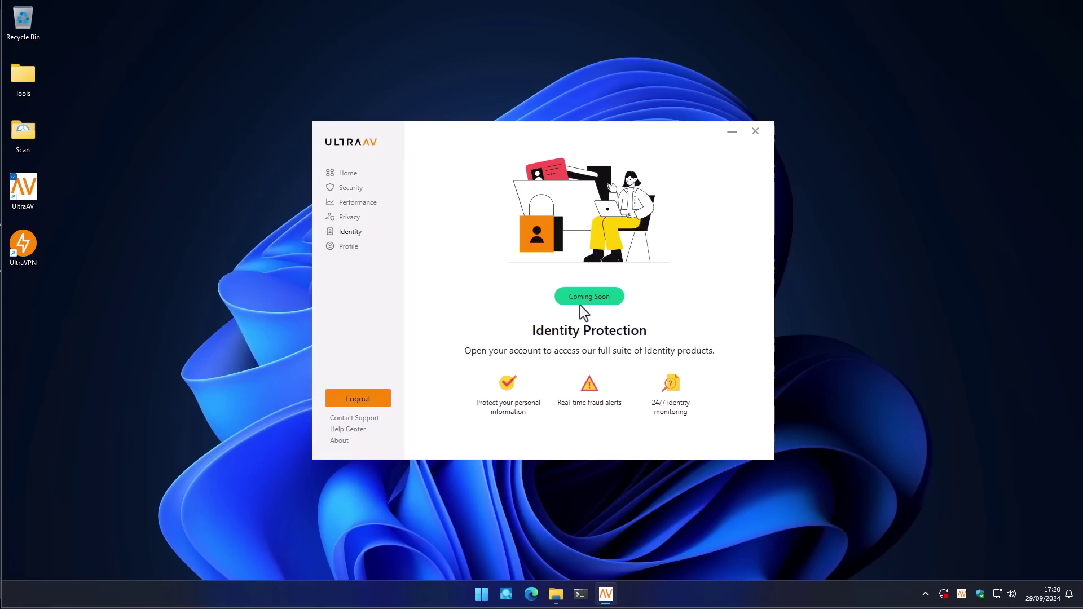
Return UltraAV to Home, then bring forward the browser with the US Bans Kaspersky video
click(350, 175)
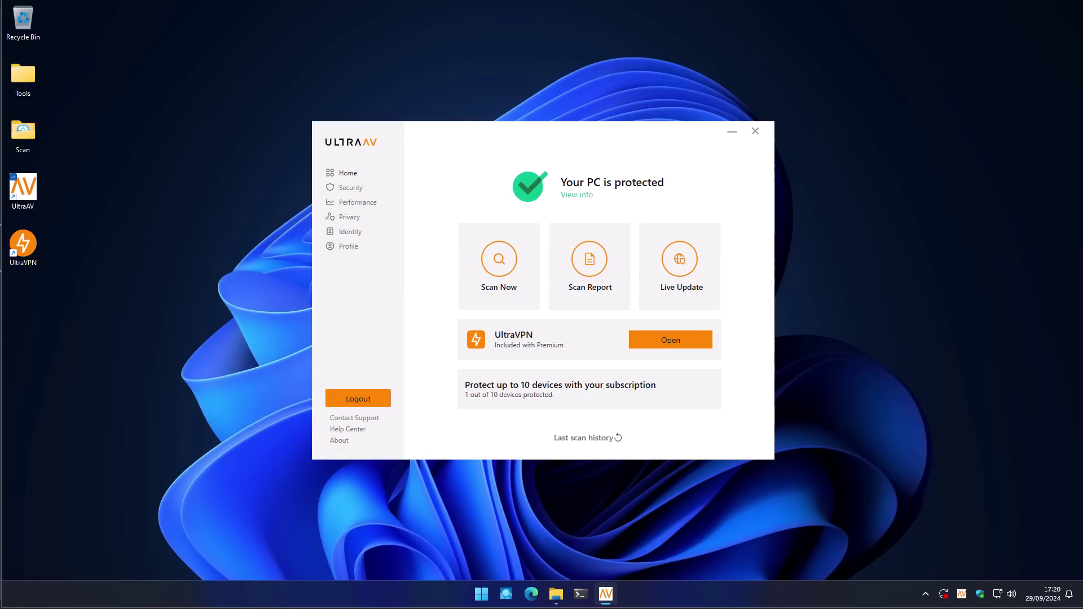
click(57, 593)
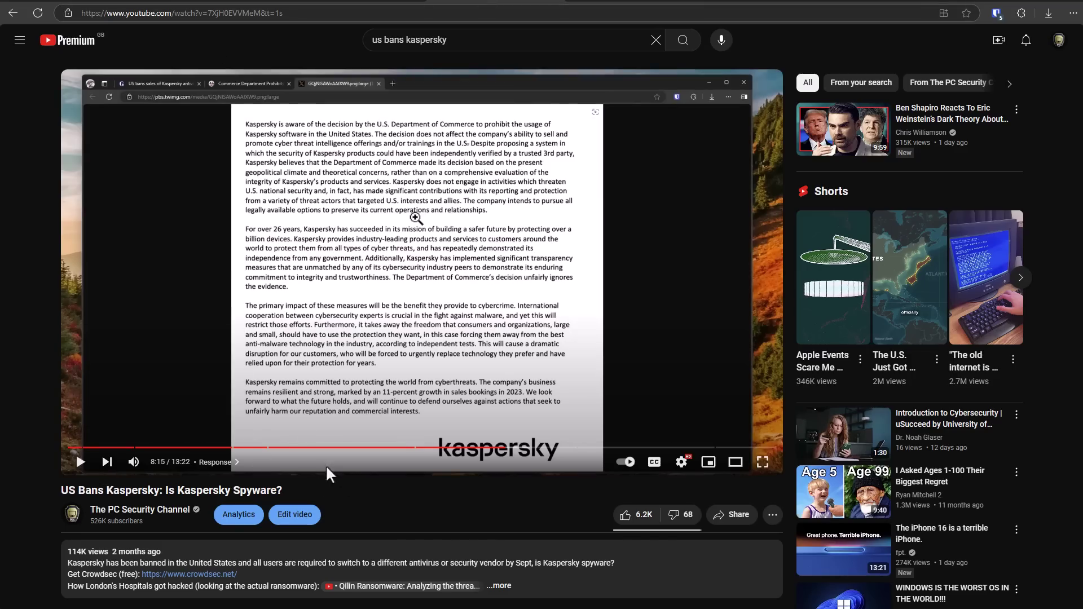
Rewind the video to 4:47 (Transparency chapter), then switch to the Max Secure expired-alert screenshot tab
click(320, 448)
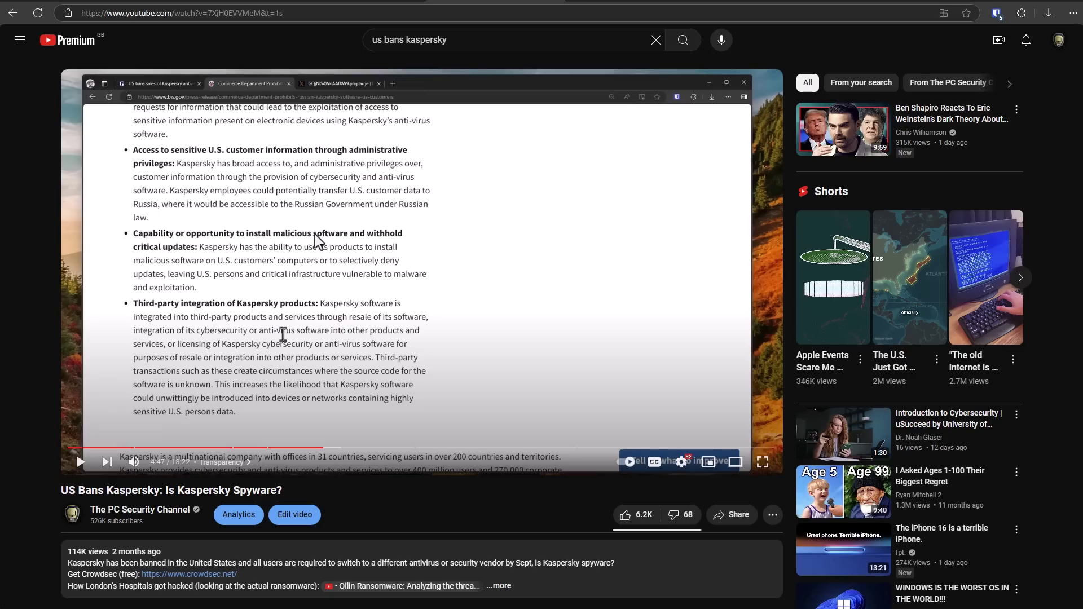
key(ctrl+Tab)
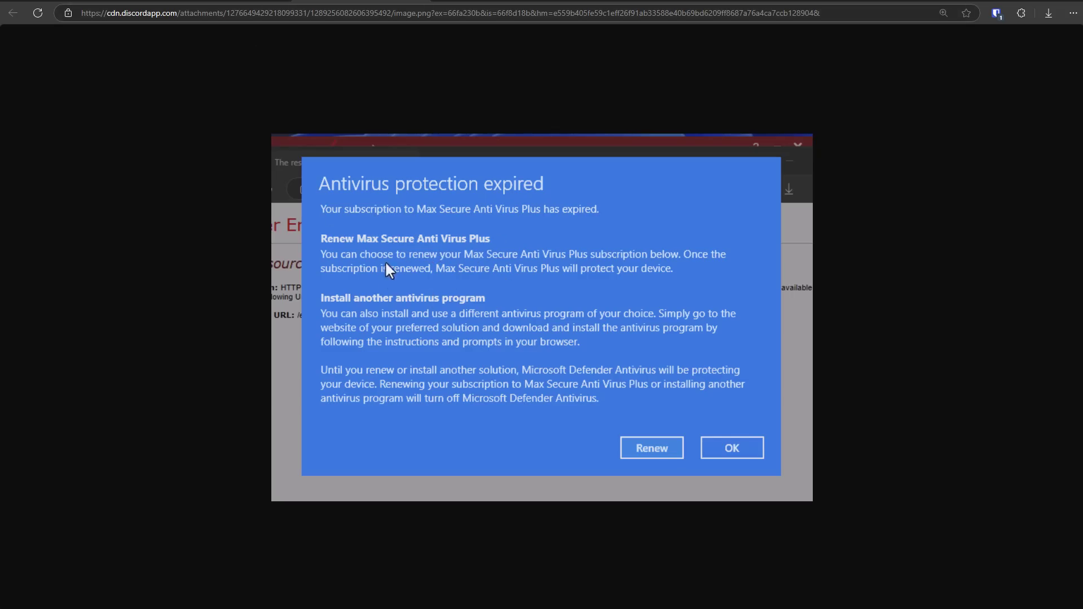
Go to the previous tab showing the PowerShell screenshot of 'kaspersky' matches
key(ctrl+shift+Tab)
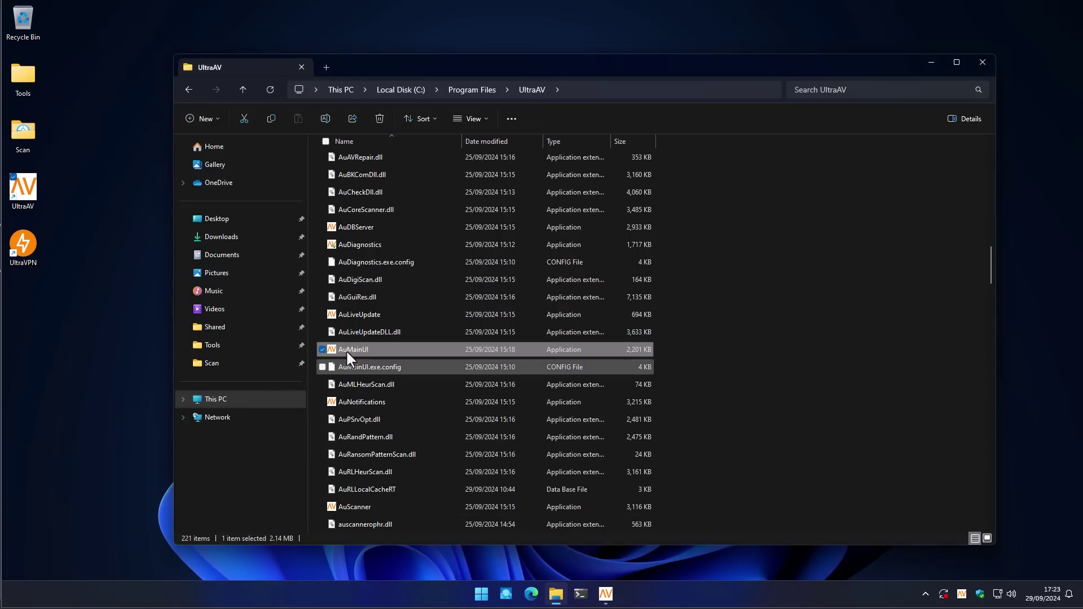
Search the UltraAV folder for 'compsaf' and open CompSafeList.ini
scroll(387, 385, down, 10)
click(836, 90)
text(compsaf)
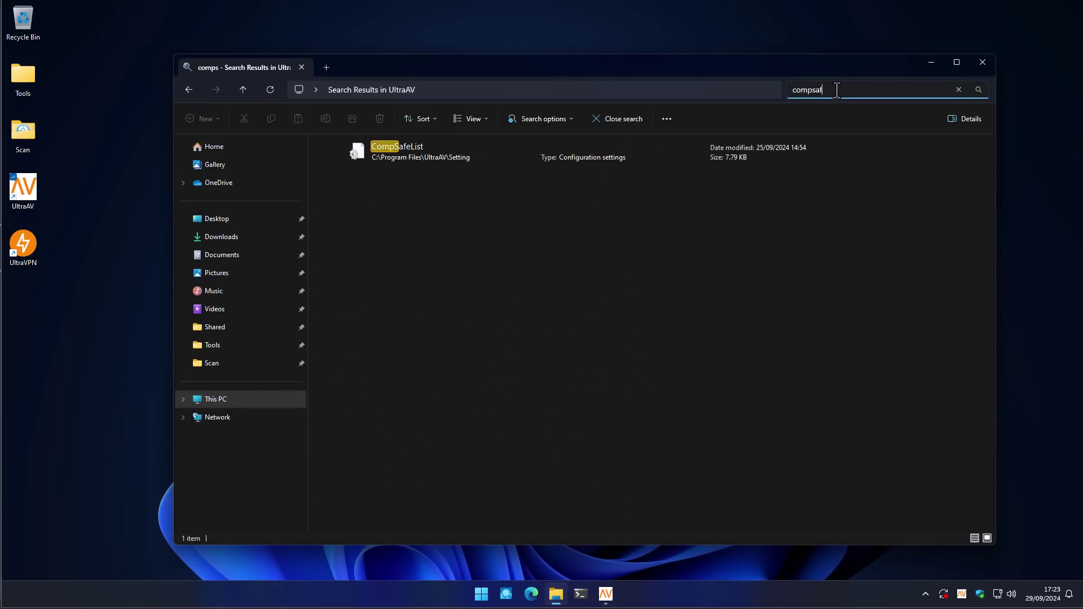
double_click(615, 155)
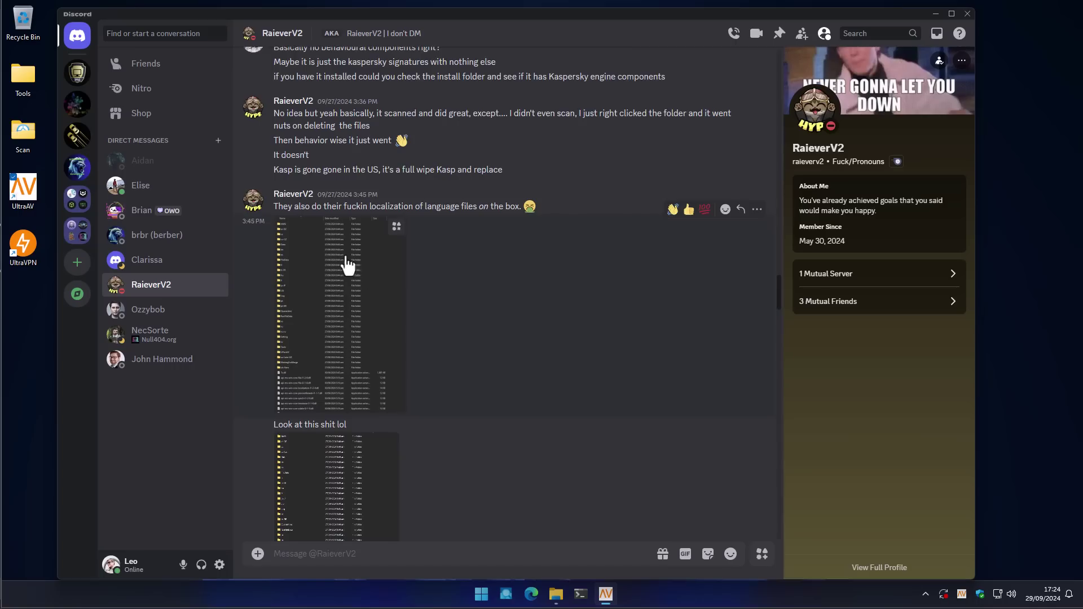
scroll(418, 288, down, 3)
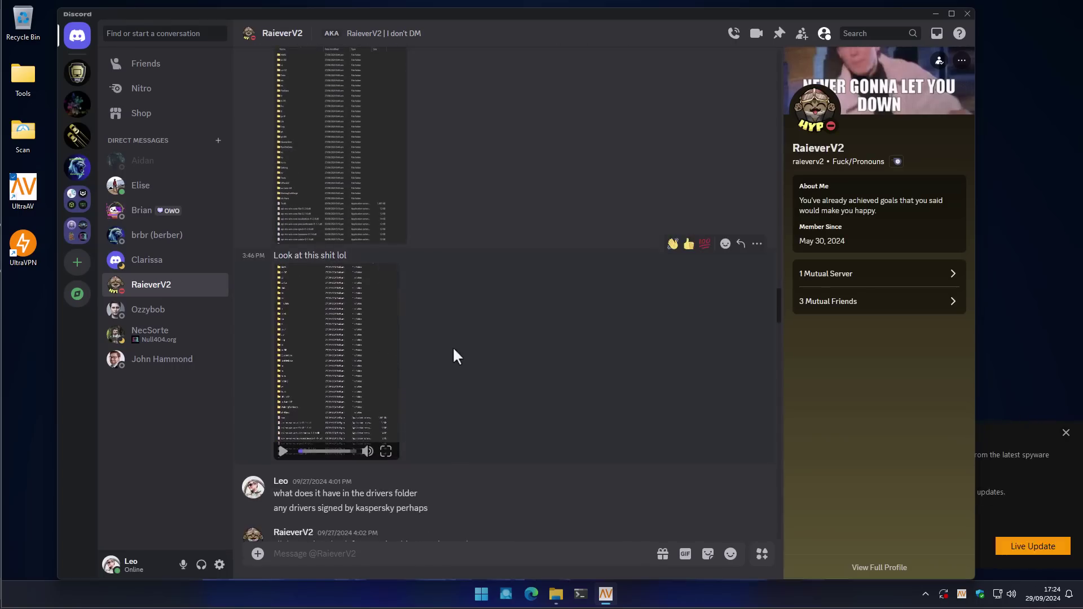
scroll(435, 372, down, 1)
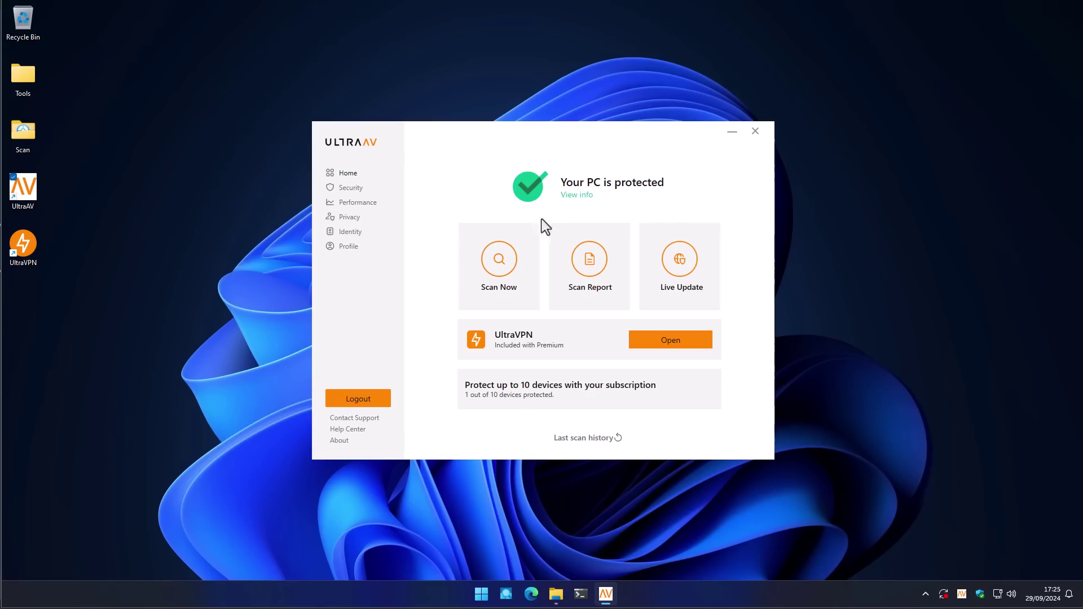
View AuMainUI's Details showing the Aura copyright, then run launch.py
click(556, 592)
text(aumainui)
key(alt+Return)
click(374, 388)
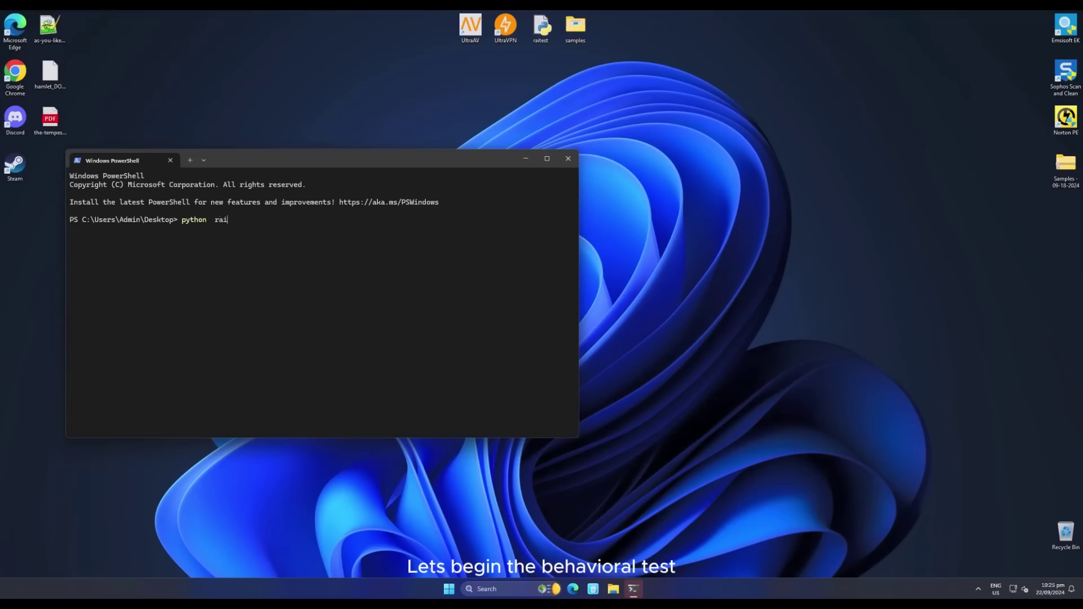
text(launch.py)
key(Return)
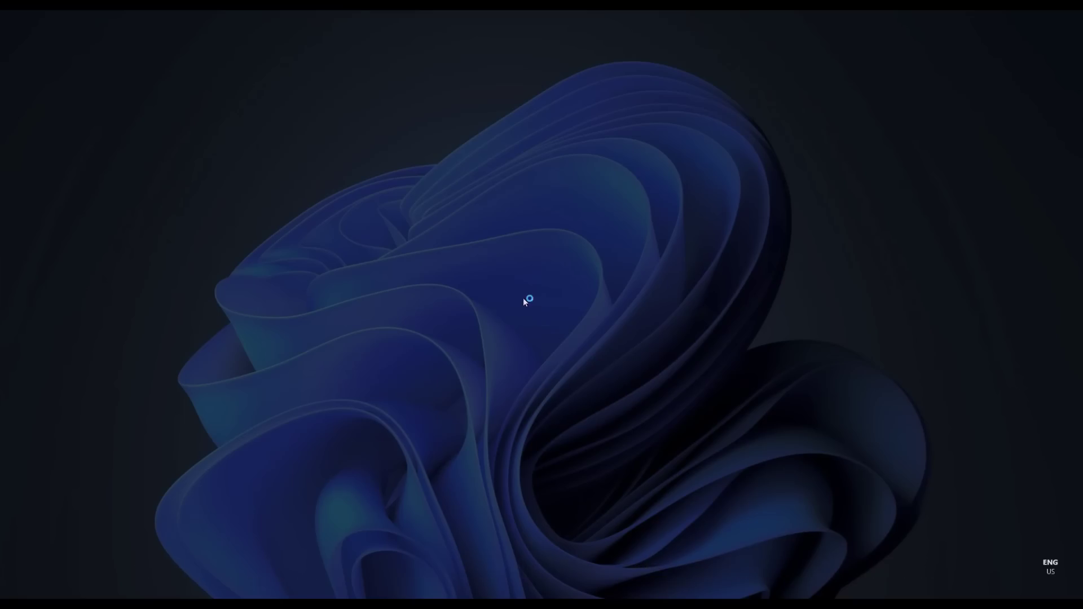
Refuse the sample's admin-rights request and dismiss the error dialogs until Windows blue-screens
click(496, 374)
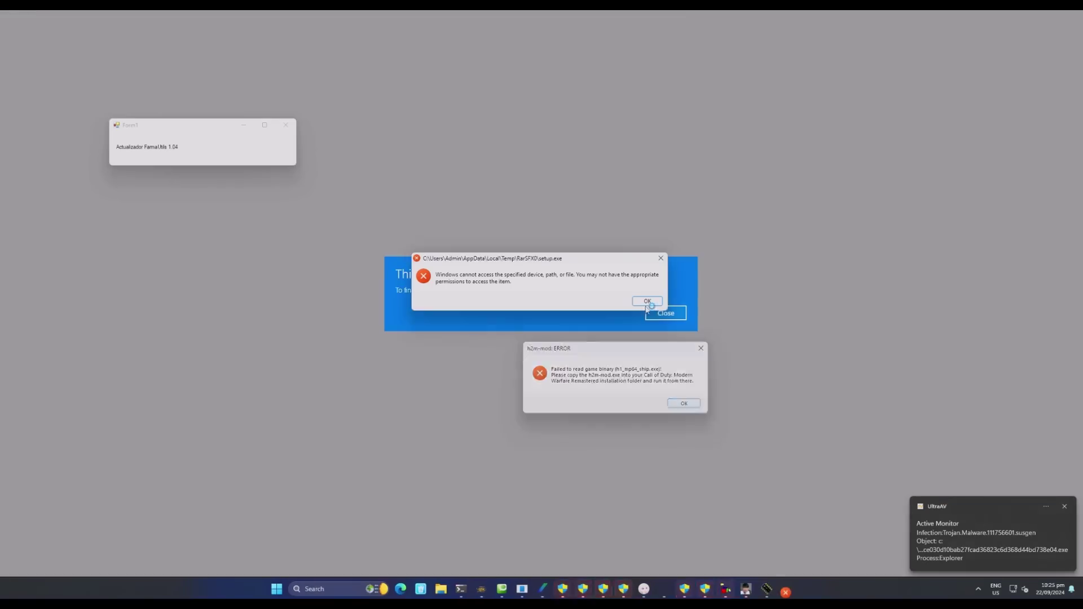
click(647, 302)
click(670, 312)
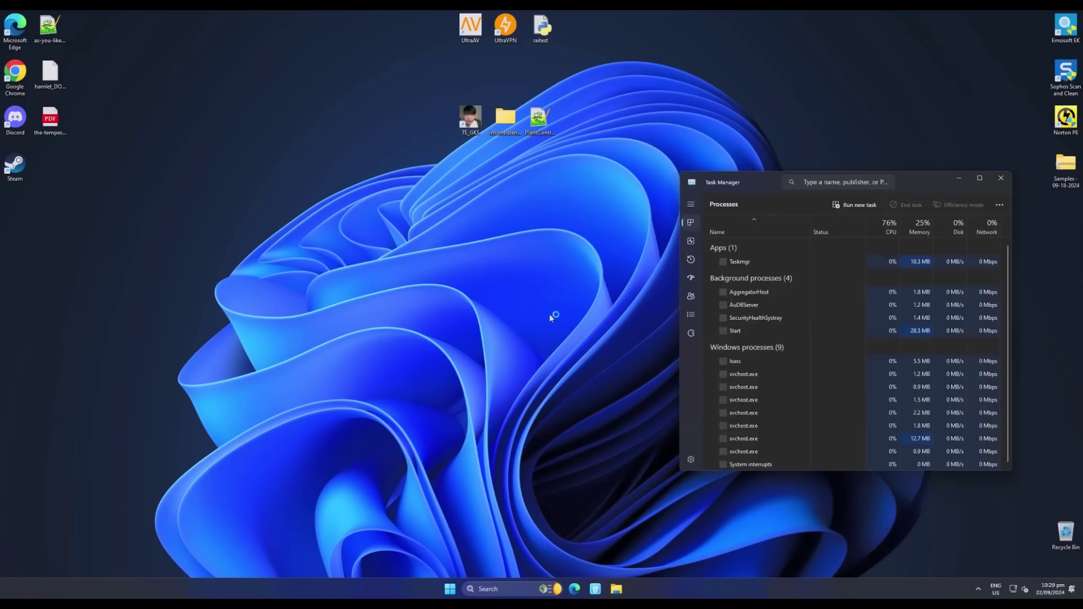
Review the startup apps listed in Task Manager after the reboot
click(691, 278)
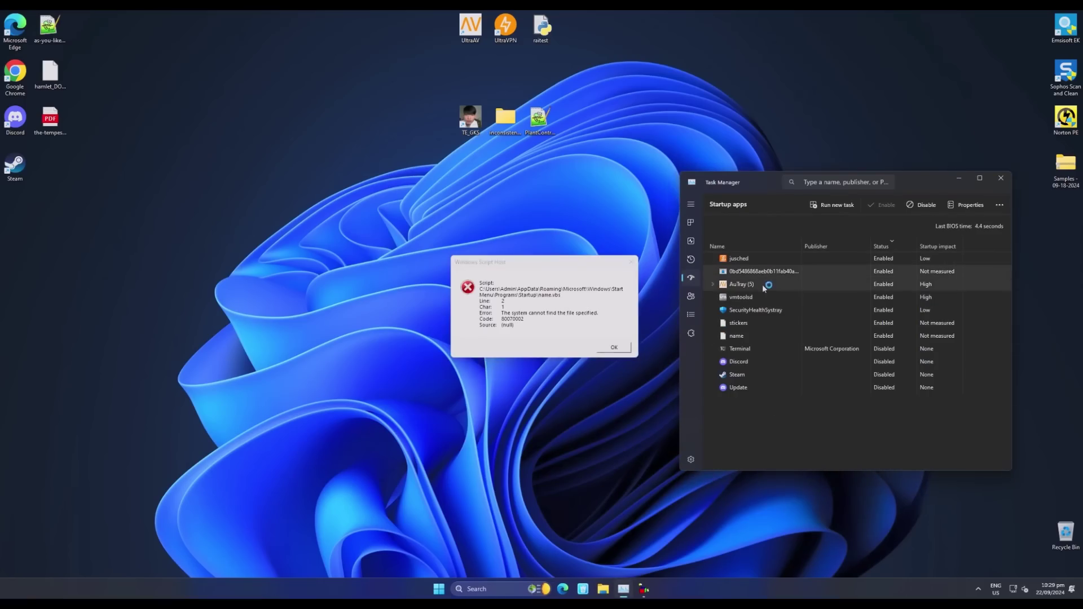
click(1001, 178)
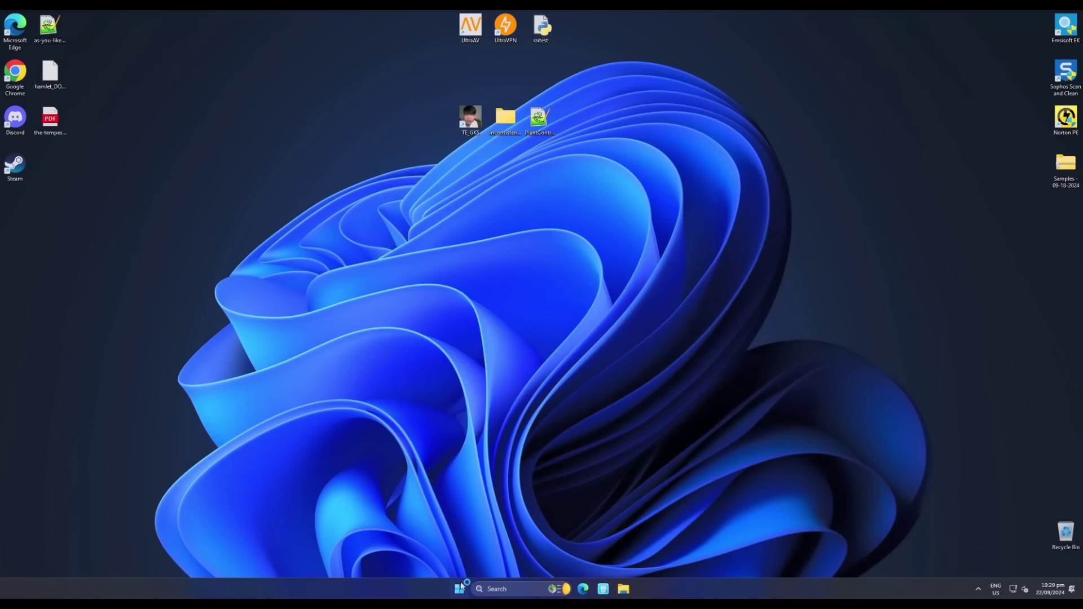
click(461, 591)
text(task)
key(Return)
Inspect the scheduled tasks in a maximized Task Scheduler window
text(scheduler)
key(Return)
click(1001, 178)
click(489, 207)
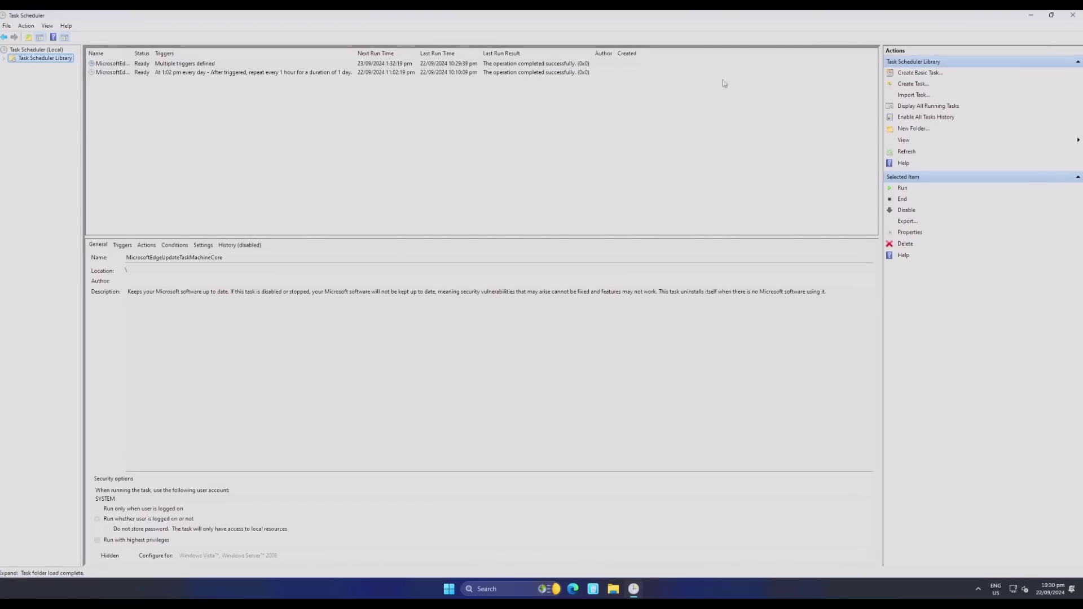
click(1072, 16)
Launch Norton Power Eraser, Sophos Scan and Clean and Emsisoft Emergency Kit scans side by side
double_click(1066, 120)
click(498, 377)
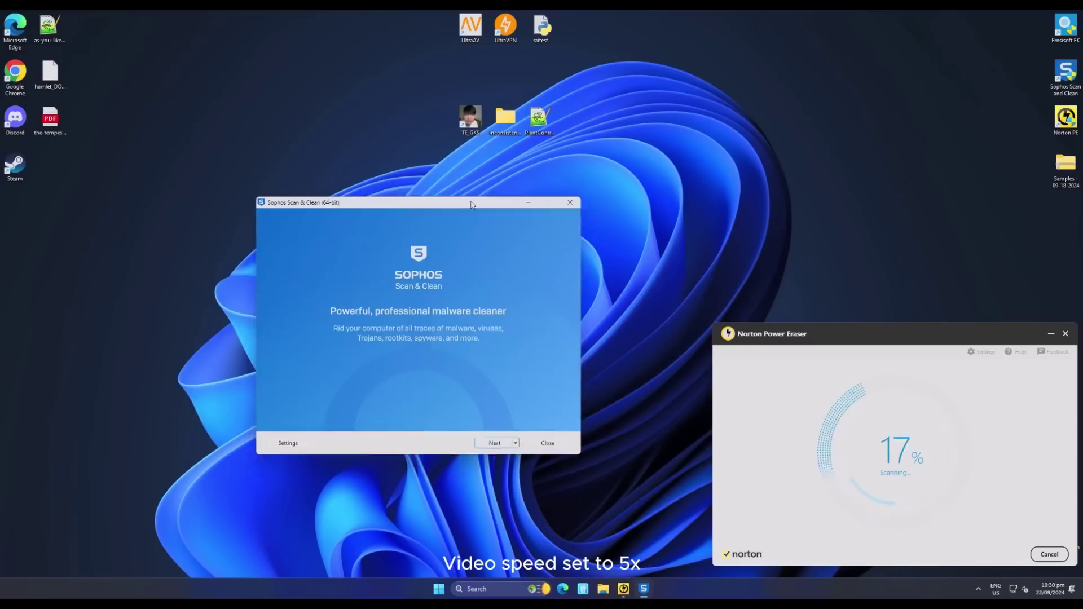
click(493, 442)
mouse_move(418, 201)
mouse_down()
mouse_move(267, 193)
mouse_move(232, 107)
mouse_up()
double_click(1066, 25)
drag(948, 333, 950, 23)
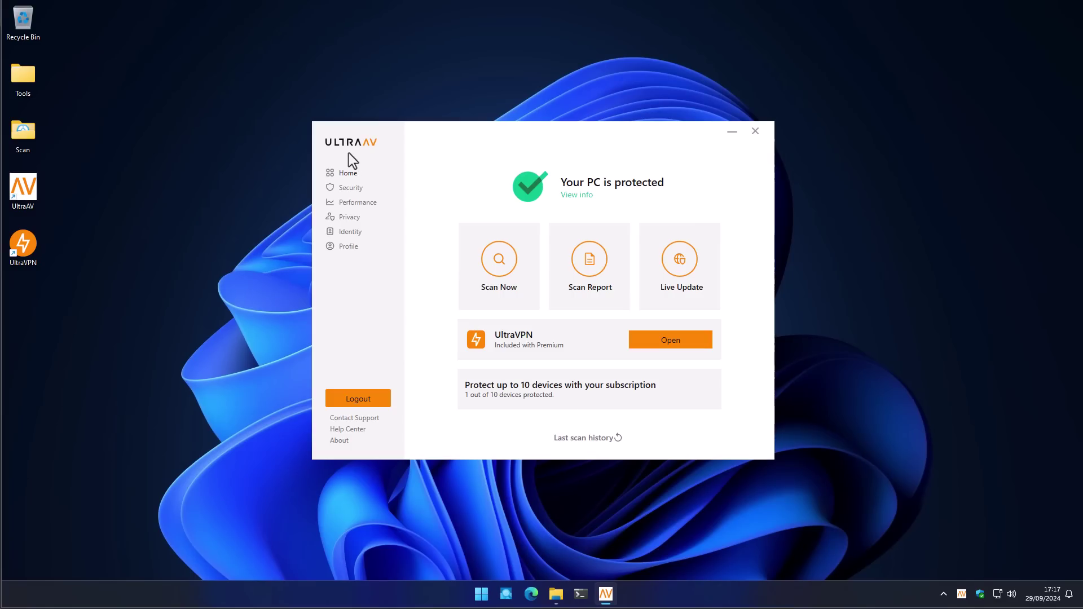
Open UltraAV's Security settings showing registry protection, browser cleaning and Gaming Mode
click(345, 191)
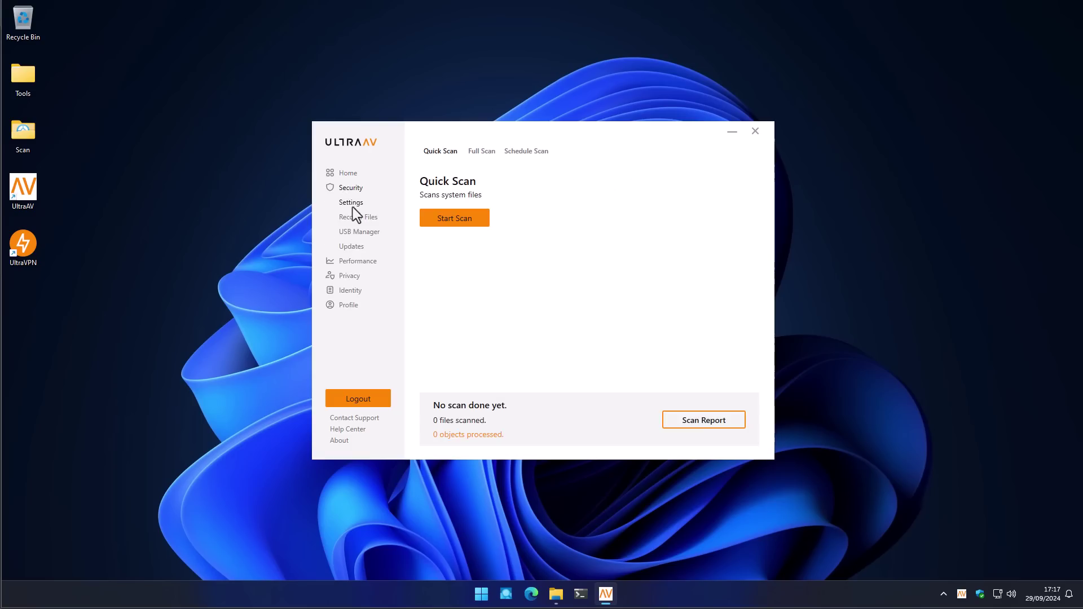
click(353, 207)
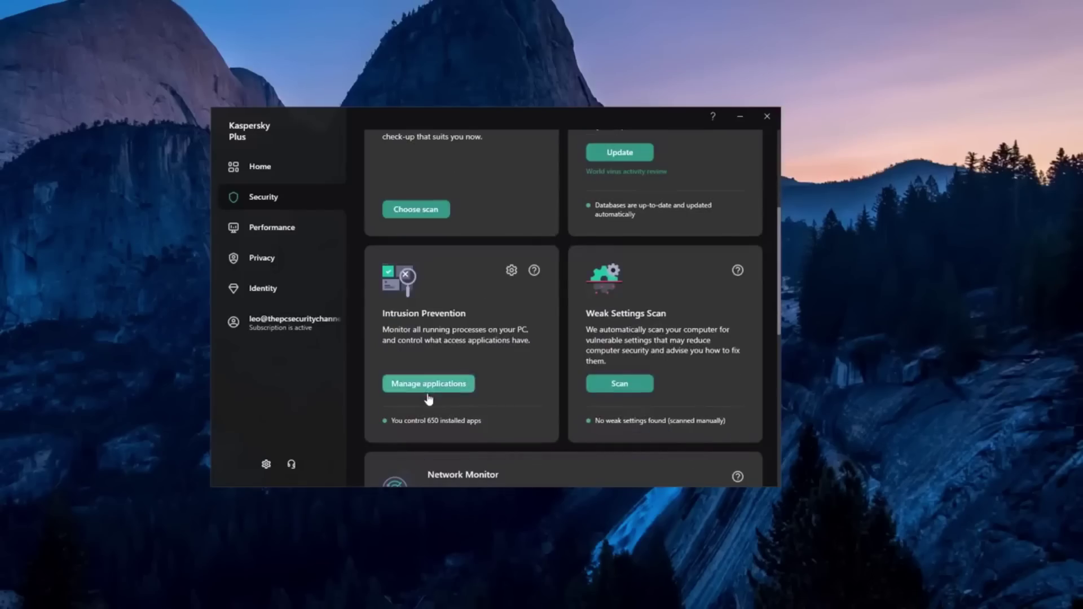
Browse Kaspersky's Intrusion Prevention application list, then the Kaspersky VPN server locations
click(426, 390)
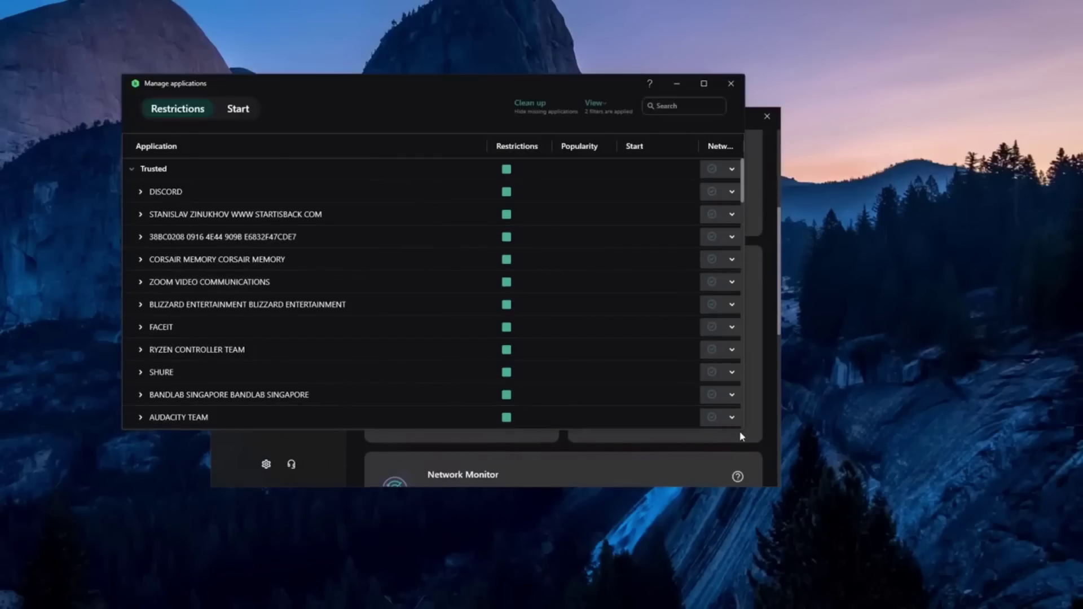
drag(743, 429, 917, 563)
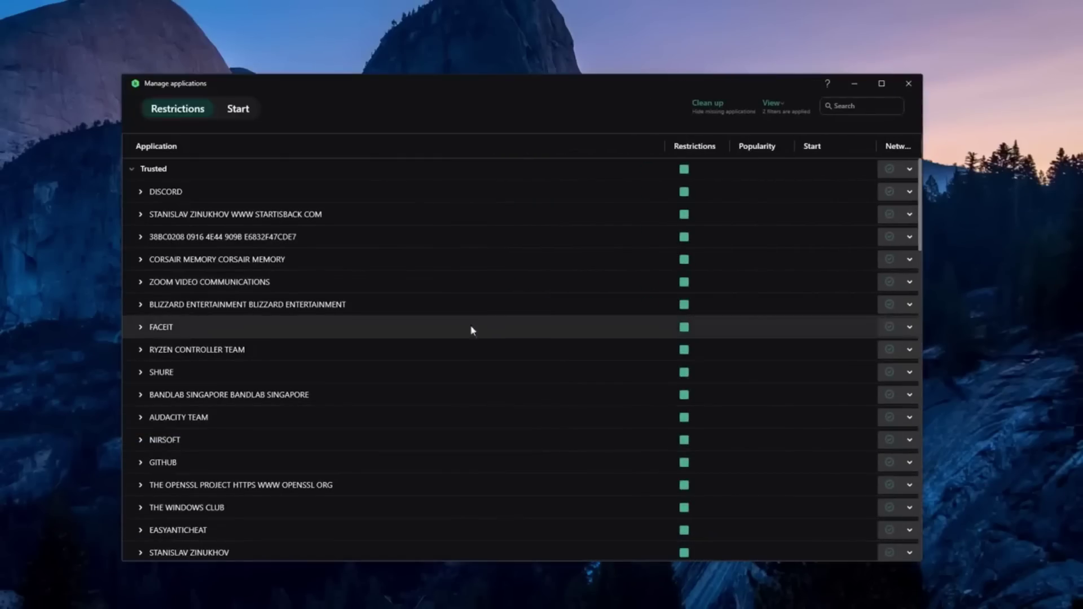
click(908, 83)
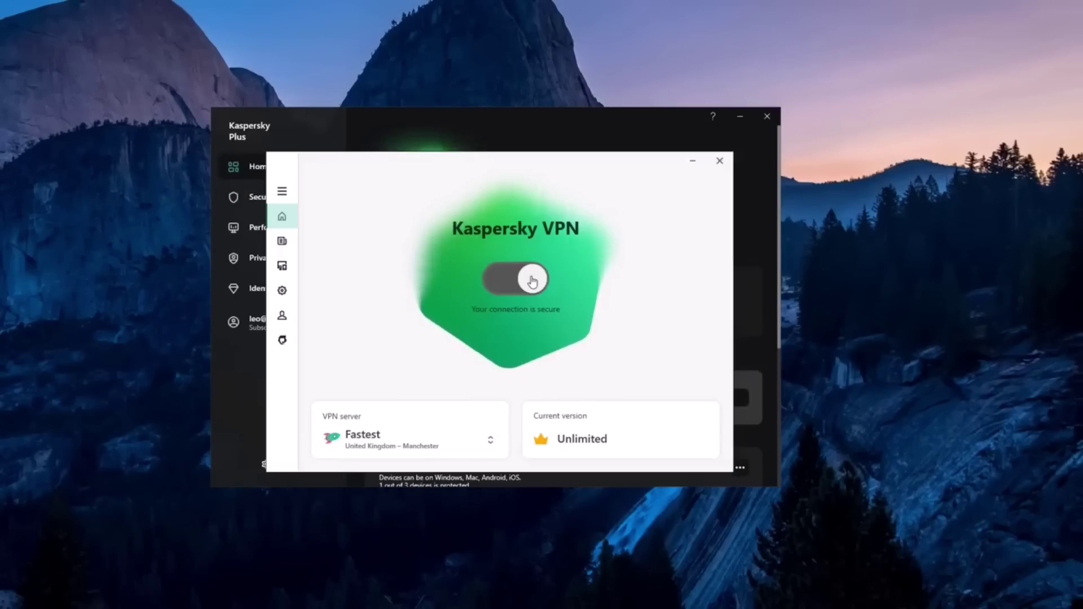
click(472, 421)
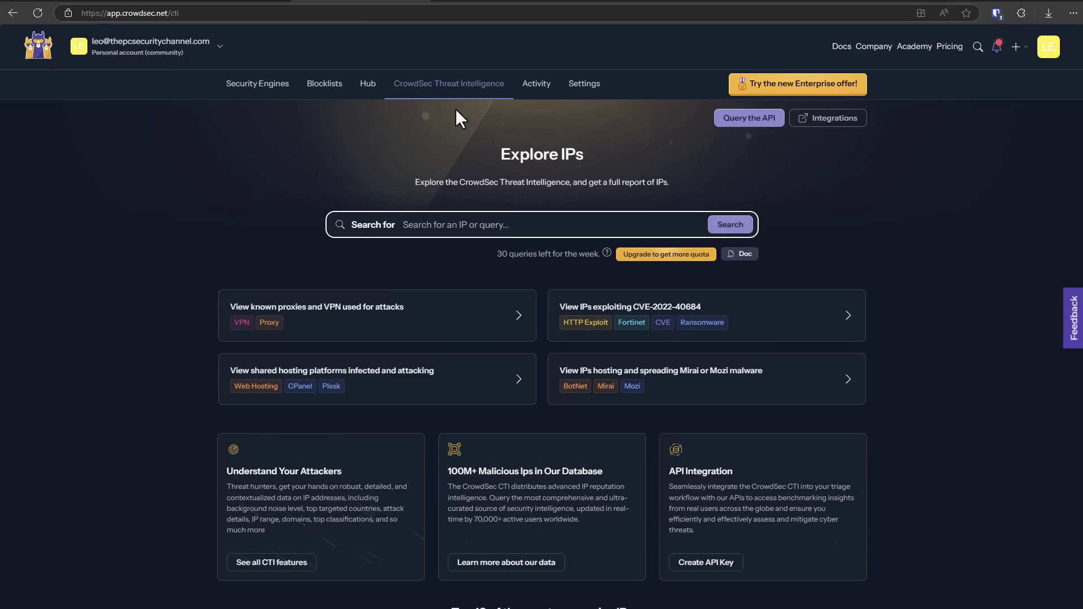
From the known proxies and VPNs list, open the threat report for 109.169.10.13
click(384, 336)
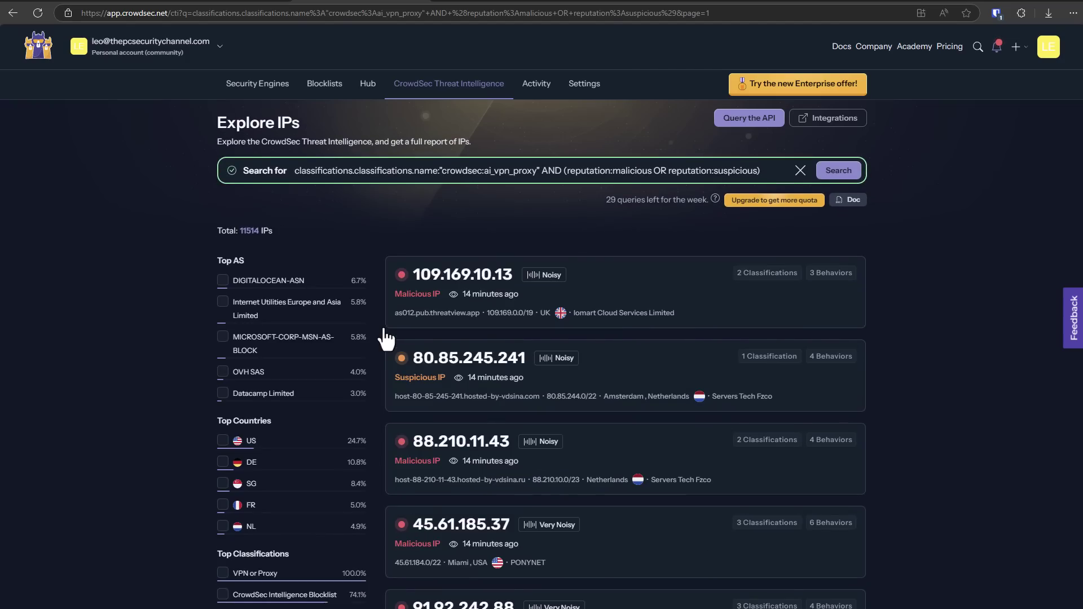
click(411, 274)
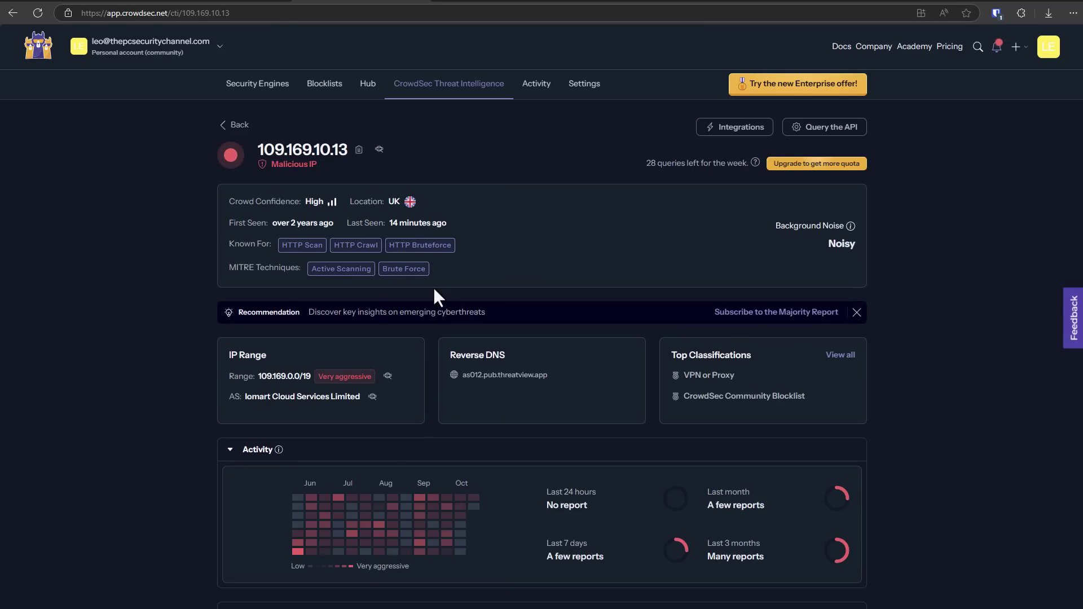
mouse_move(305, 99)
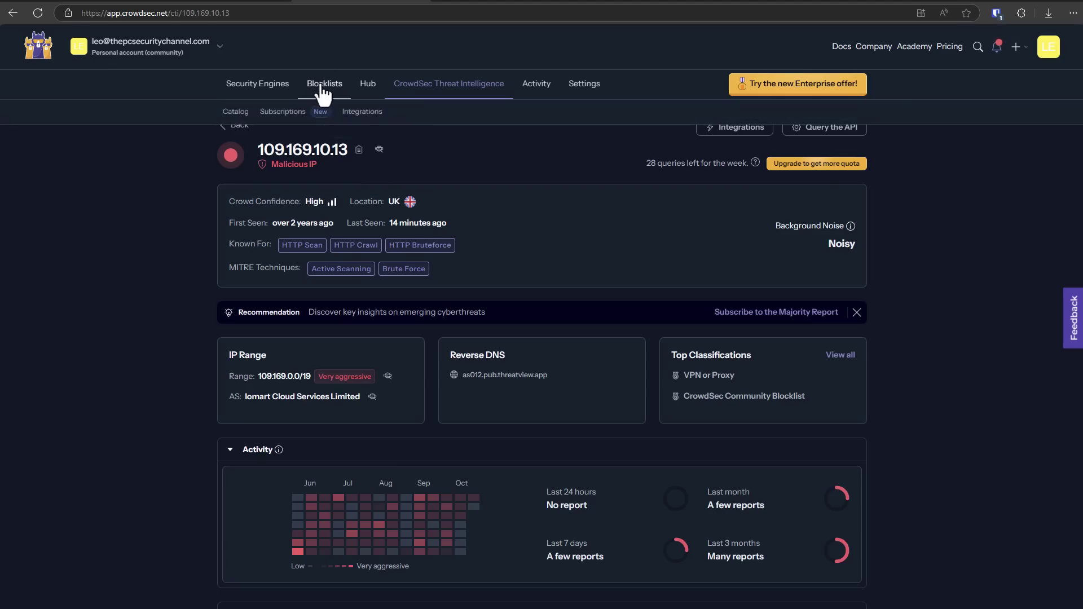
Open the Raptor engine under Security Engines and scroll through its 37 scenarios
click(258, 84)
click(269, 113)
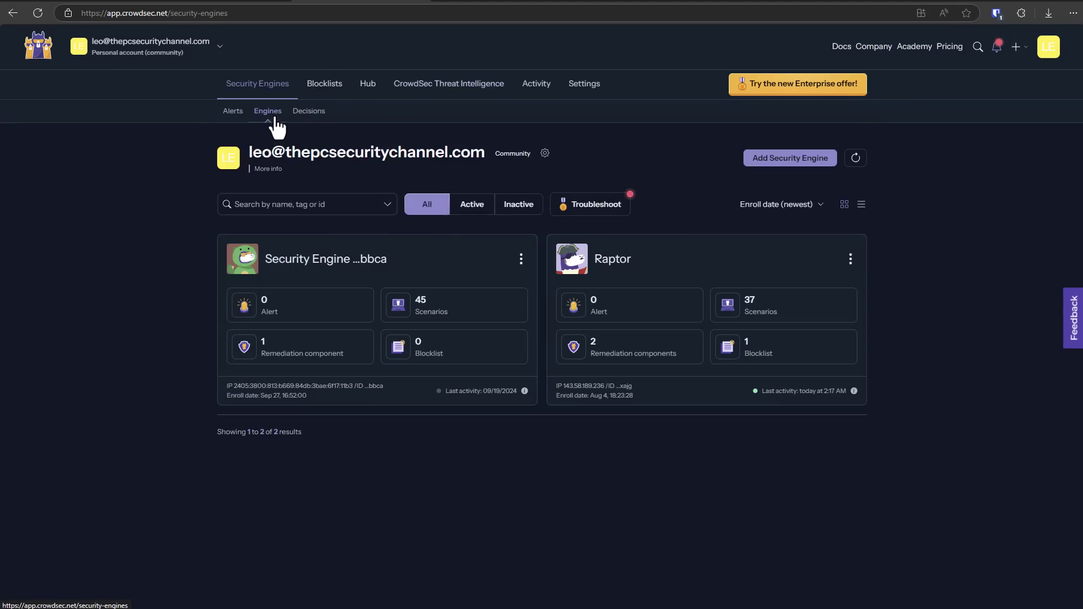
click(574, 344)
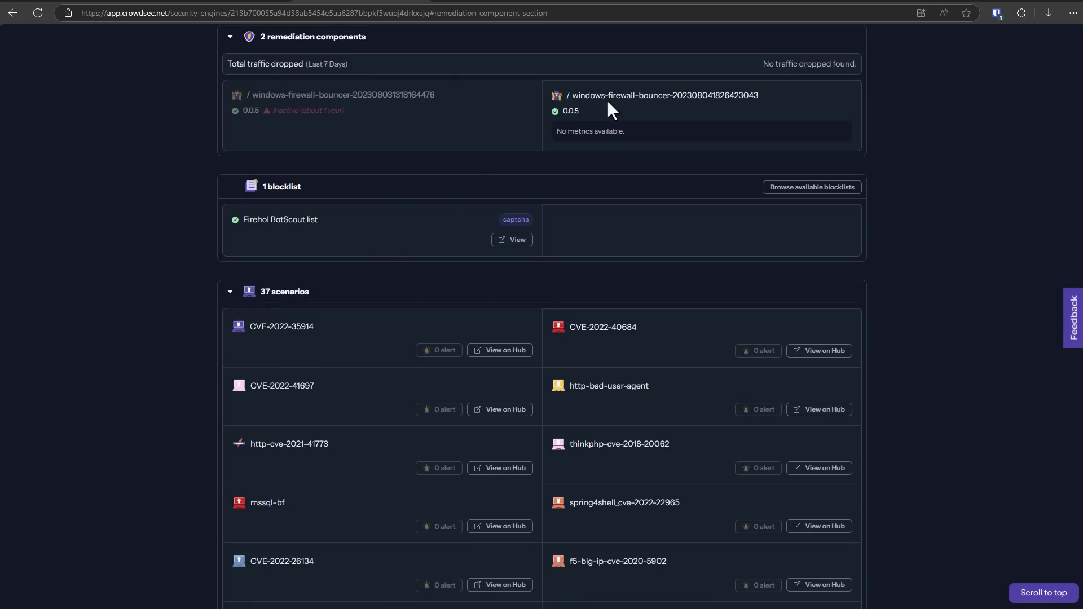
scroll(608, 100, down, 4)
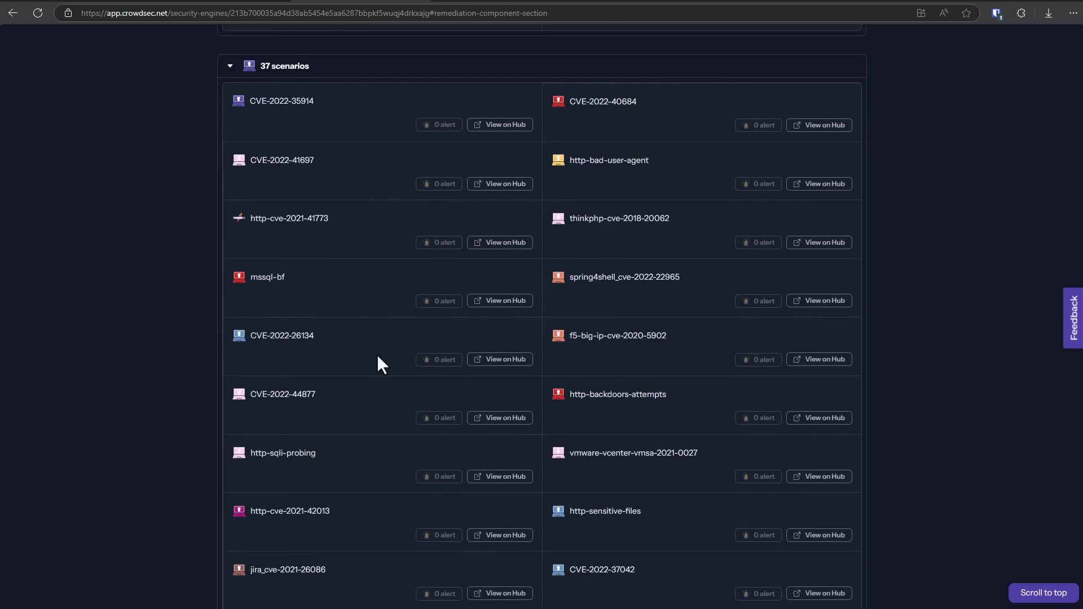
scroll(378, 357, down, 4)
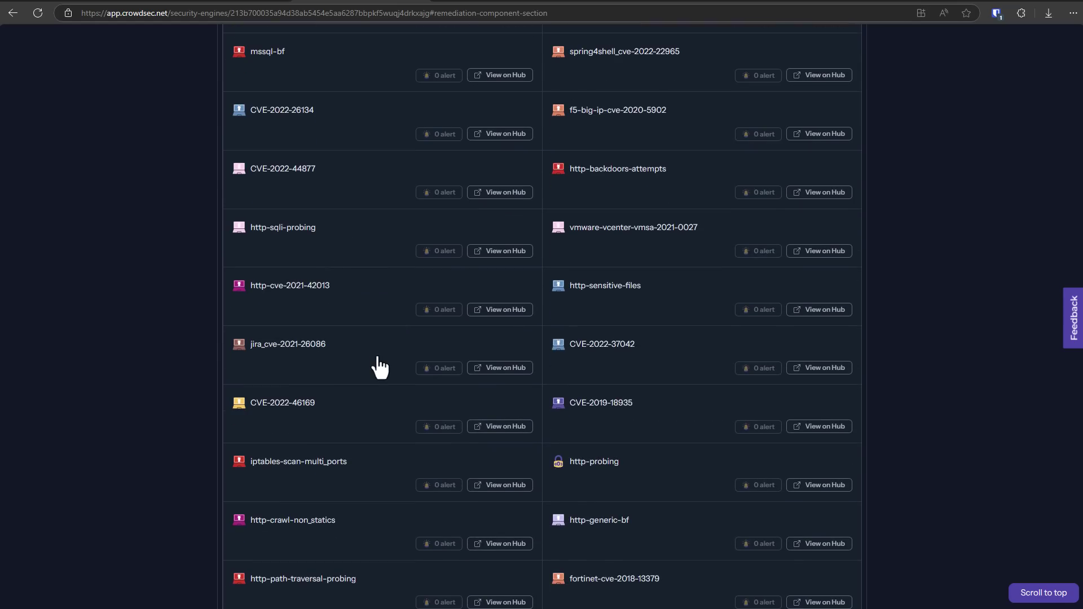
scroll(378, 361, down, 3)
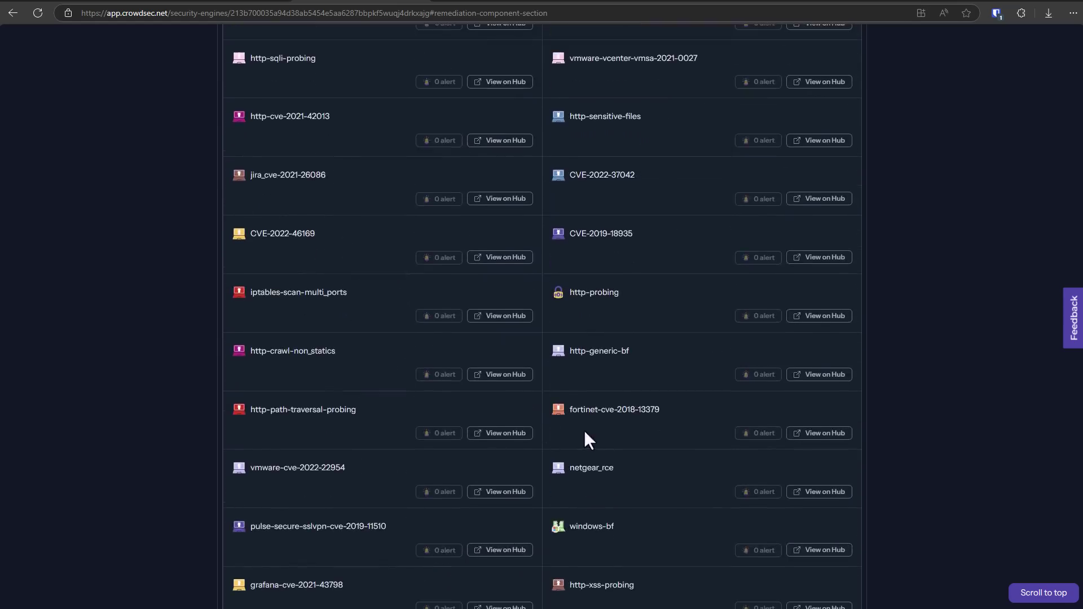
scroll(538, 400, down, 2)
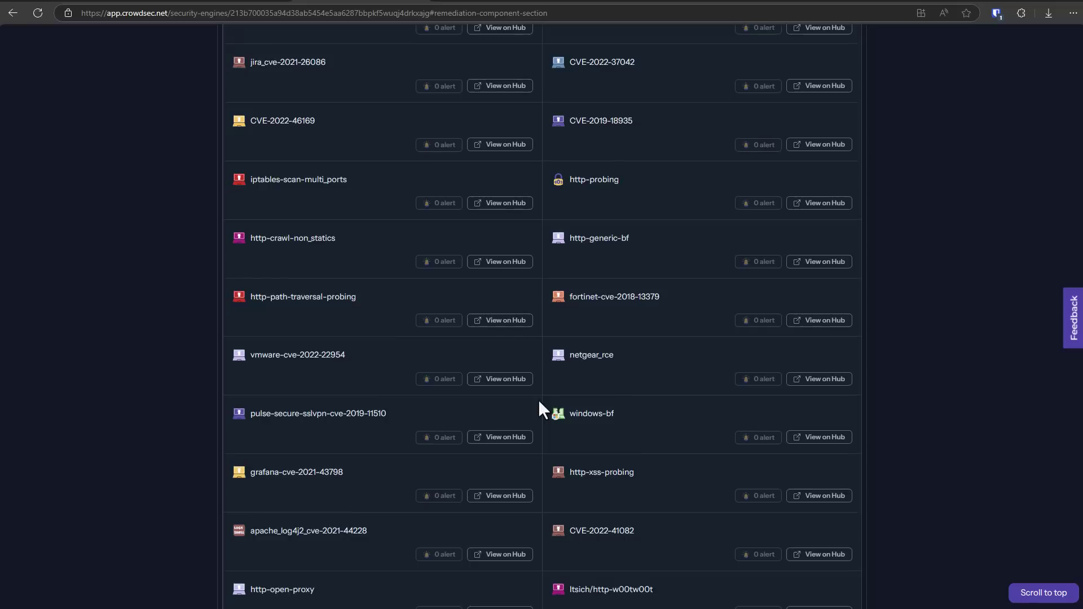
scroll(538, 400, down, 3)
middle_click(633, 468)
middle_click(632, 378)
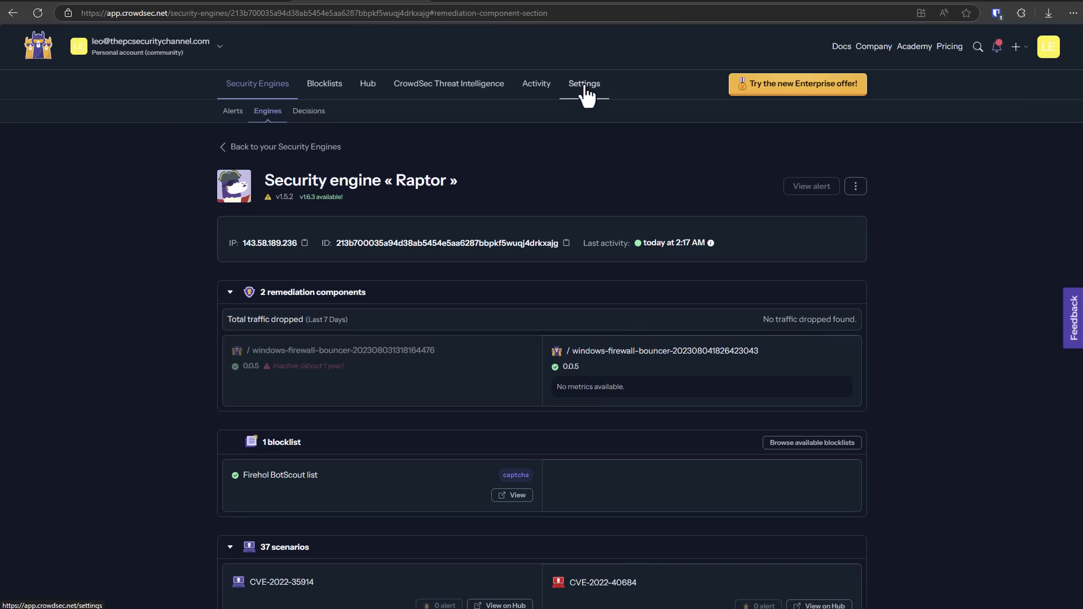
Go via the Activity page back to the CrowdSec Threat Intelligence Explore IPs search
click(543, 85)
click(470, 91)
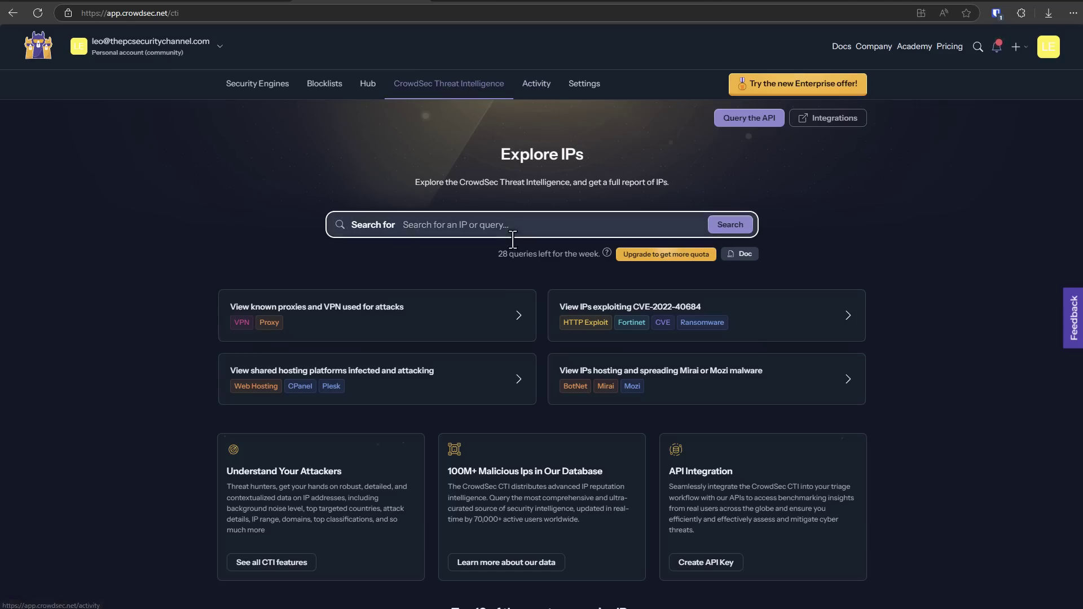